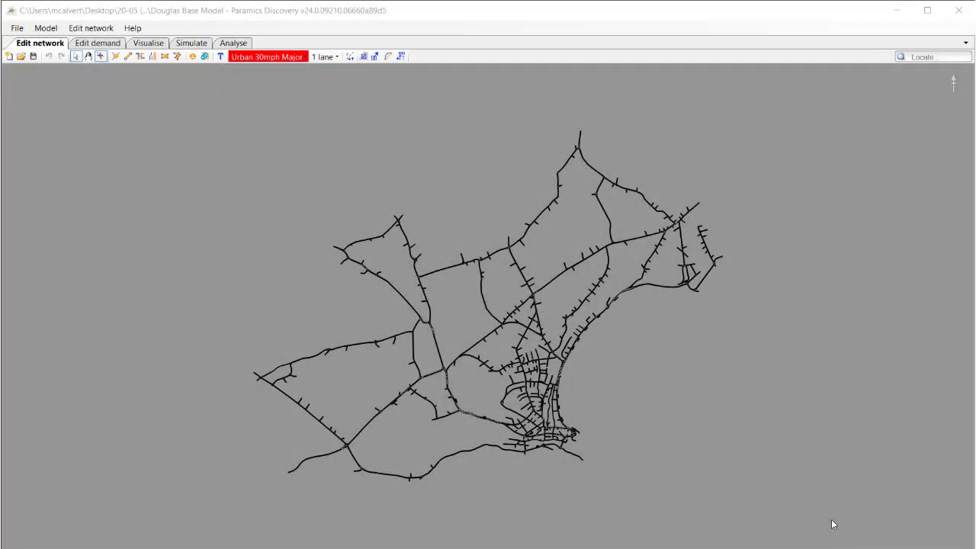
# Open the network area in Google Maps and zoom to the Douglas seafront.
pyautogui.rightClick(573, 380)
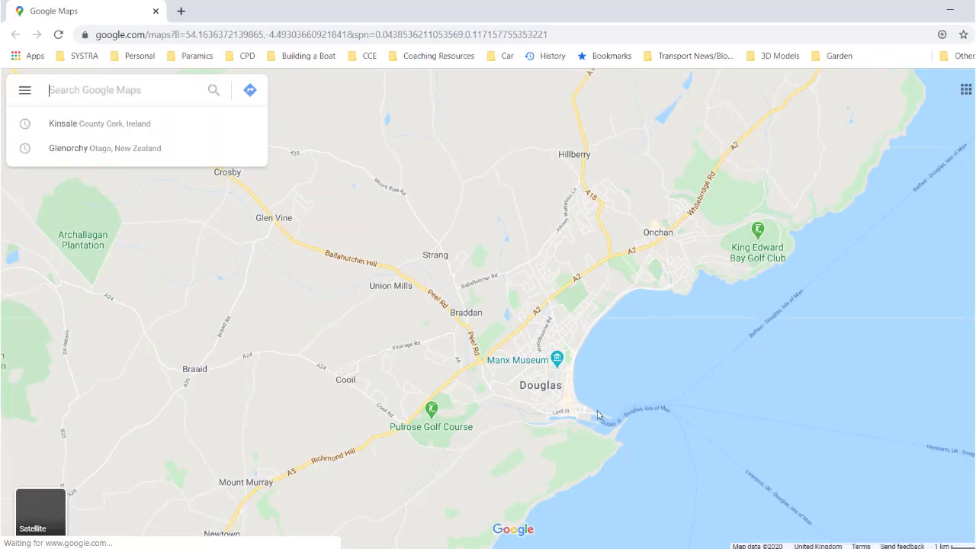
pyautogui.scroll(-5, 562, 388)
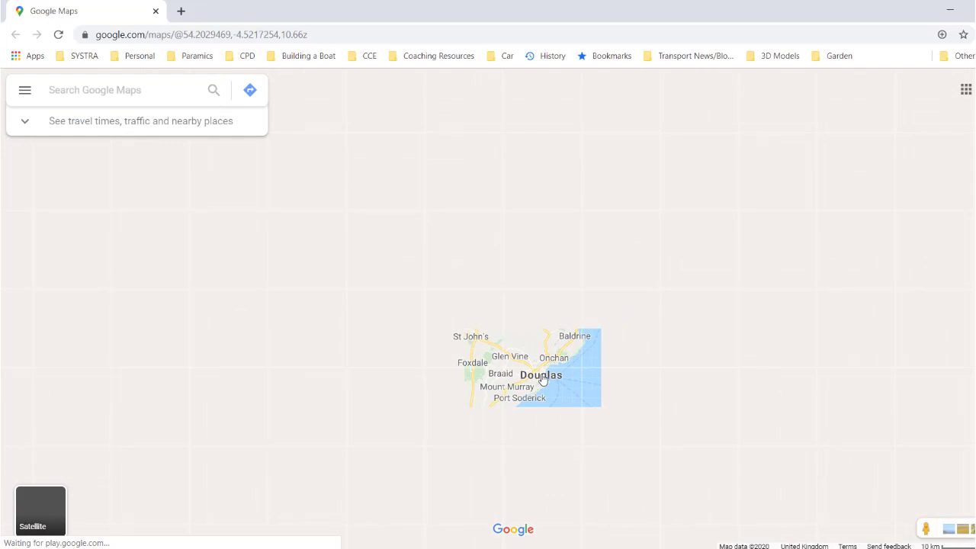
pyautogui.scroll(6, 541, 379)
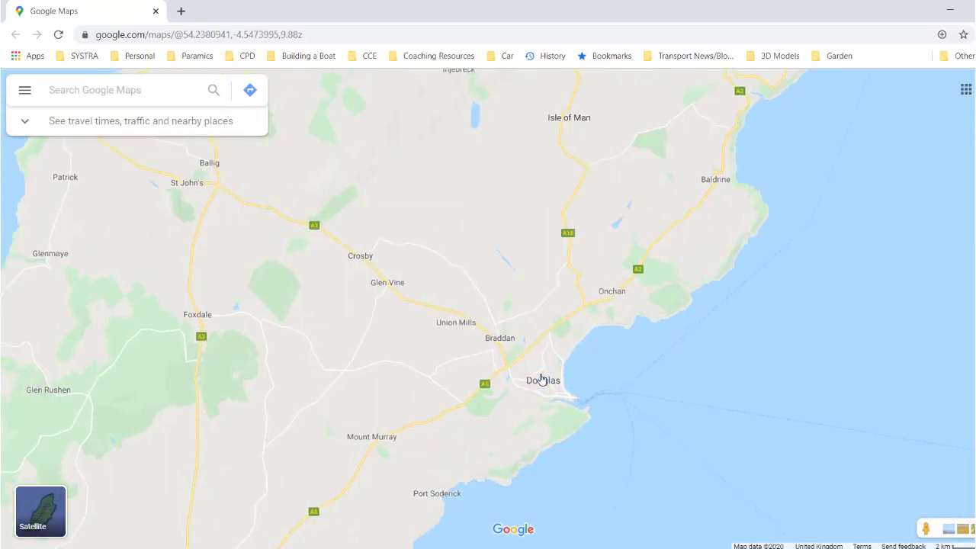
pyautogui.scroll(2, 540, 379)
pyautogui.scroll(-1, 579, 447)
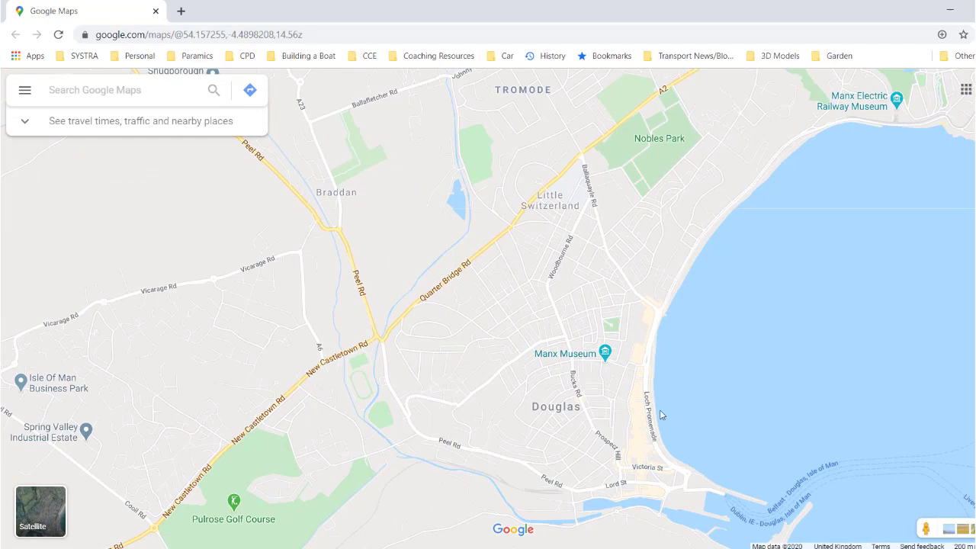
pyautogui.moveTo(597, 399); pyautogui.dragTo(557, 385)
pyautogui.scroll(3, 558, 385)
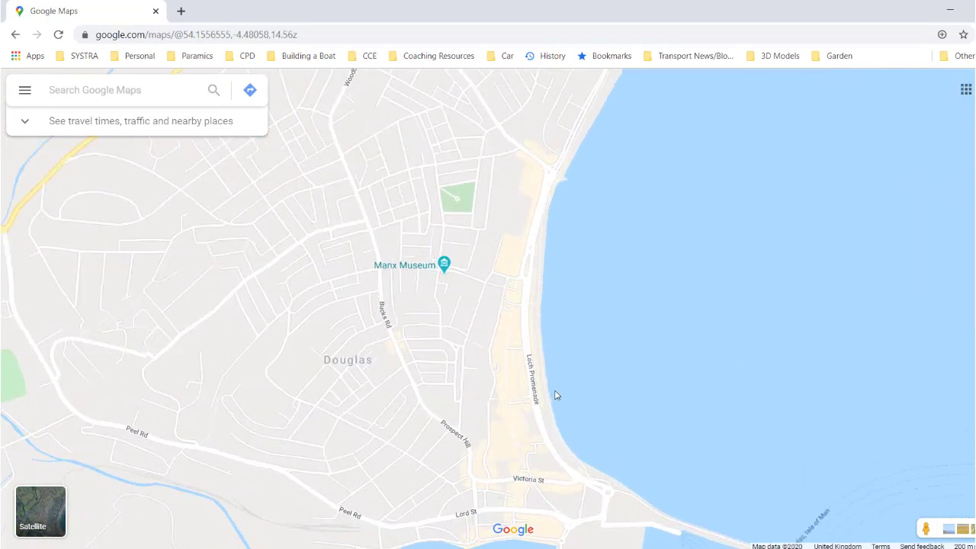
pyautogui.scroll(-2, 542, 346)
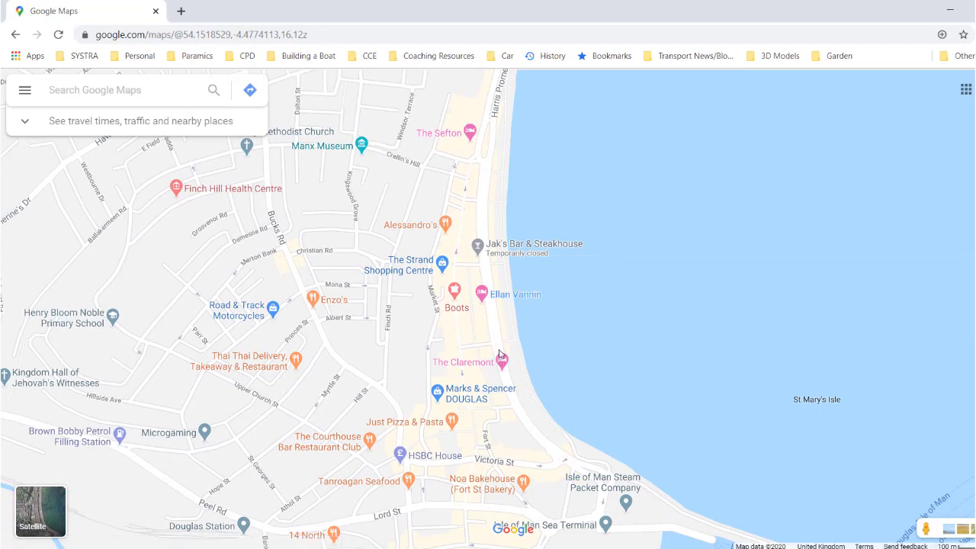
# Switch to satellite imagery and follow Loch Promenade to the parked cars by the Sunken Gardens.
pyautogui.click(49, 512)
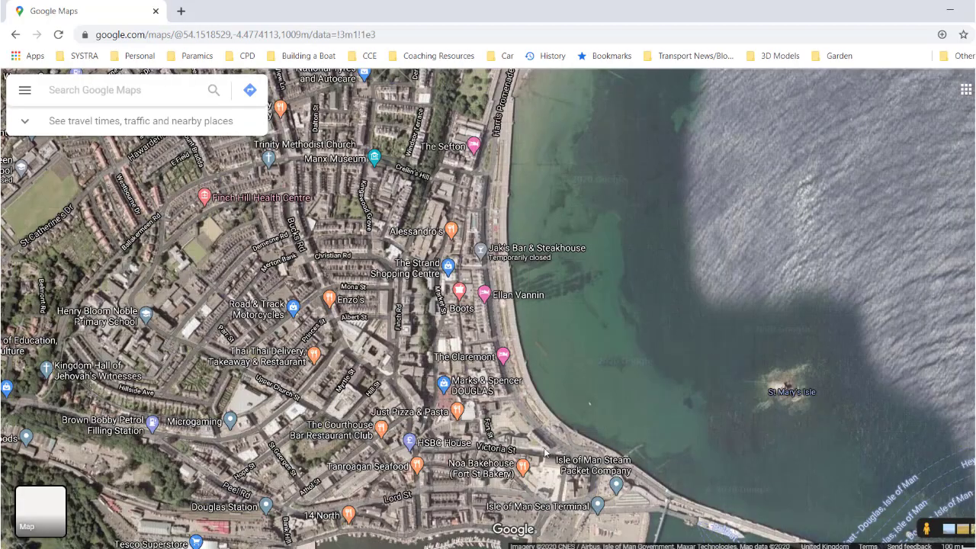
pyautogui.scroll(5, 543, 432)
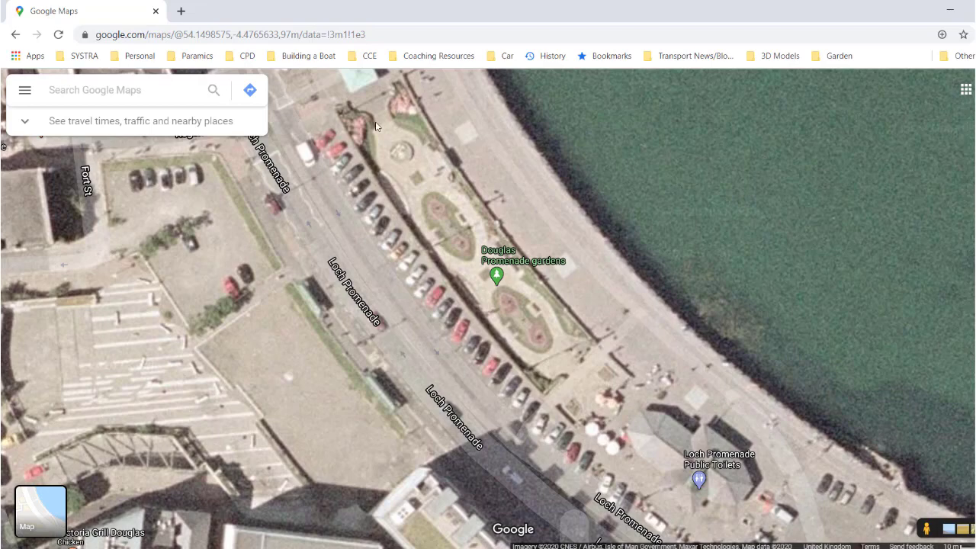
pyautogui.moveTo(401, 146); pyautogui.dragTo(457, 382)
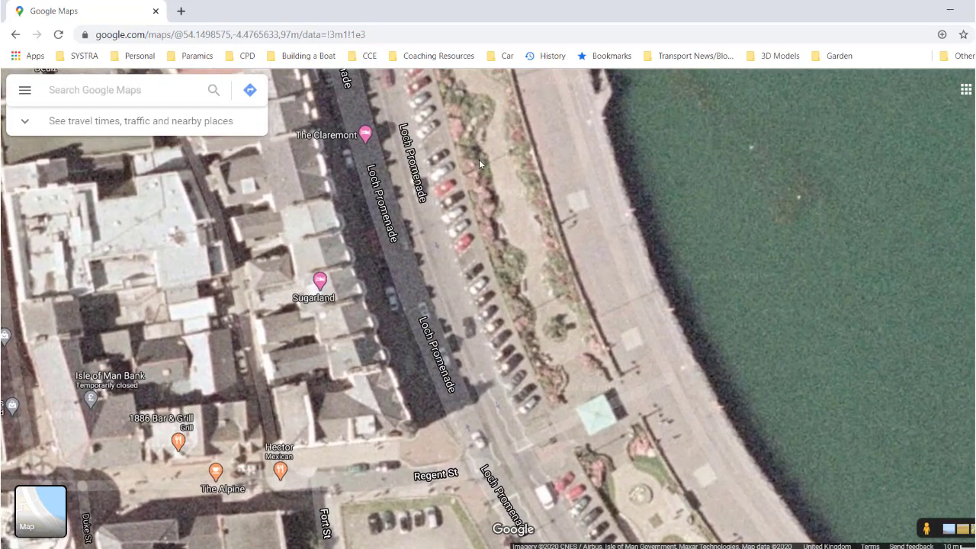
pyautogui.moveTo(479, 160); pyautogui.dragTo(529, 401)
pyautogui.moveTo(501, 290); pyautogui.dragTo(507, 436)
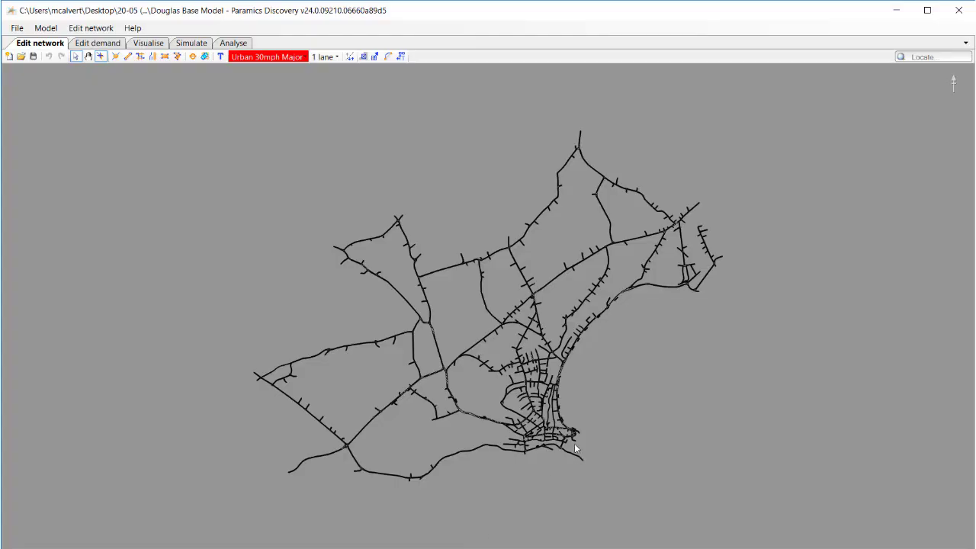
# Zoom and pan along the Loch Promenade road from zone 51 down to zones 27 and 48.
pyautogui.scroll(10, 565, 424)
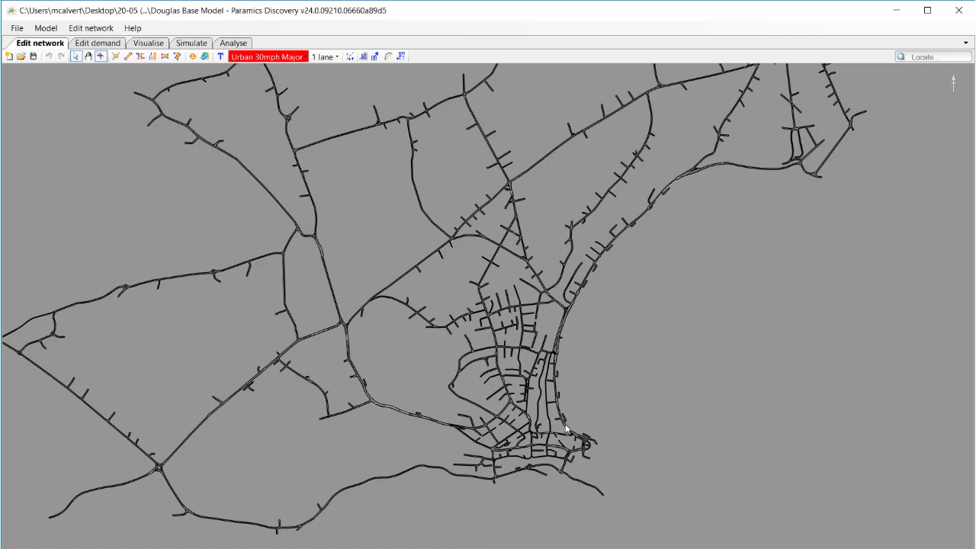
pyautogui.scroll(1, 567, 427)
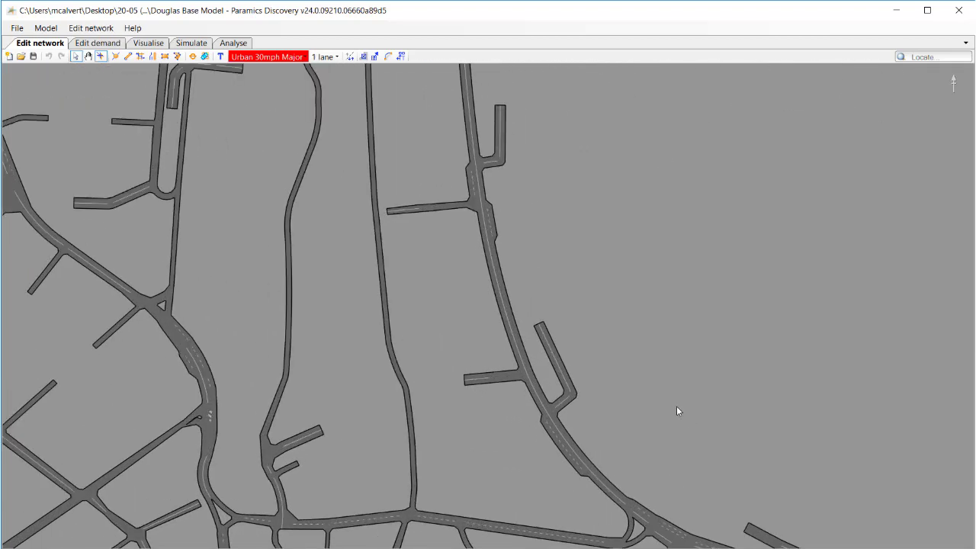
pyautogui.scroll(-2, 586, 274)
pyautogui.scroll(2, 610, 324)
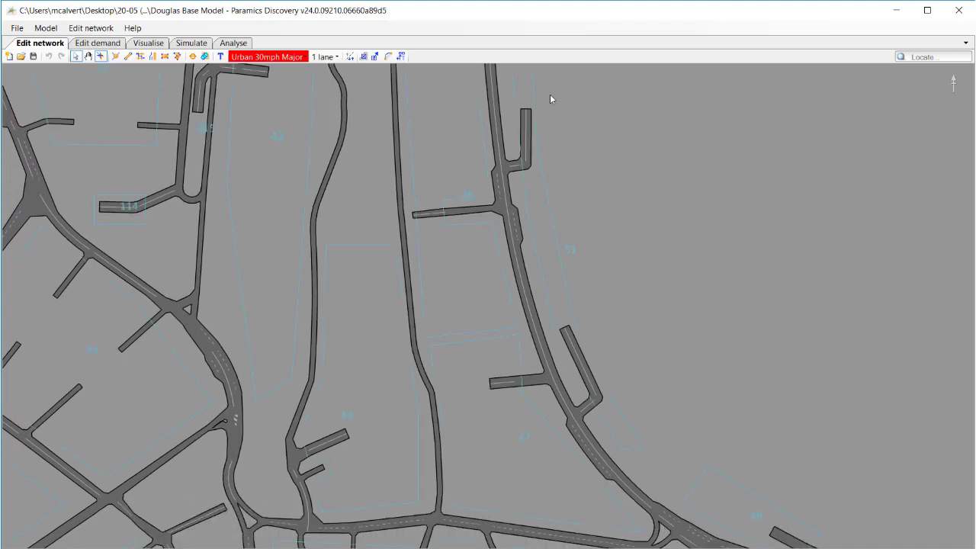
pyautogui.scroll(2, 582, 192)
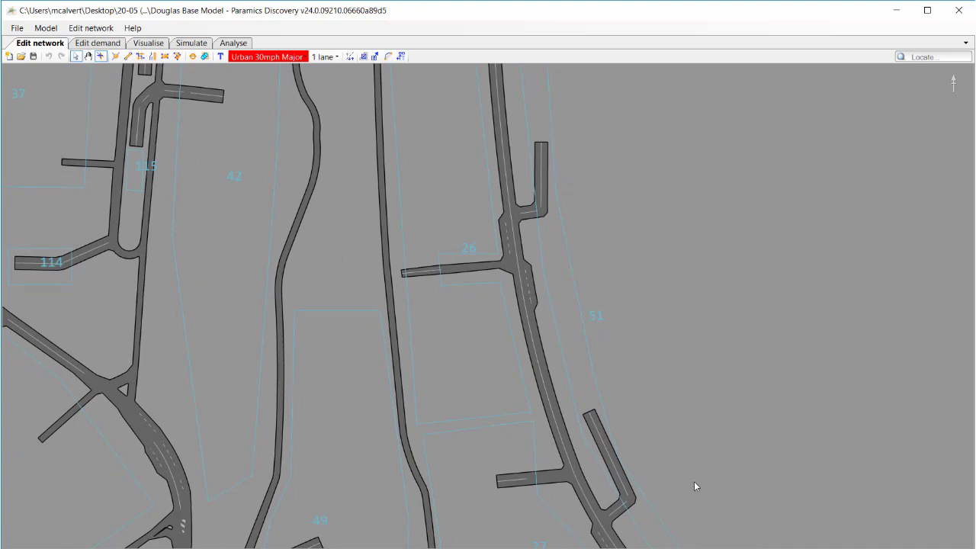
pyautogui.moveTo(693, 486); pyautogui.dragTo(654, 352)
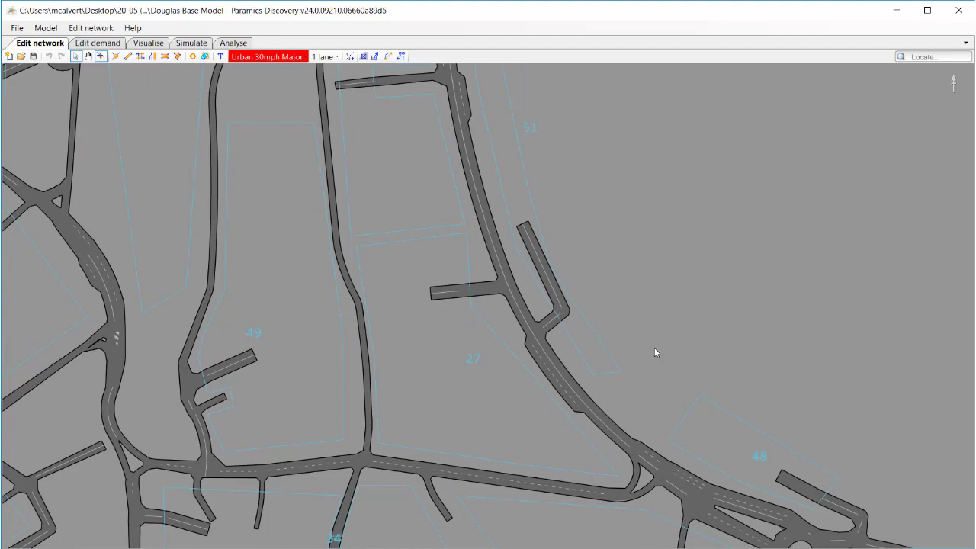
pyautogui.moveTo(611, 280); pyautogui.dragTo(626, 374)
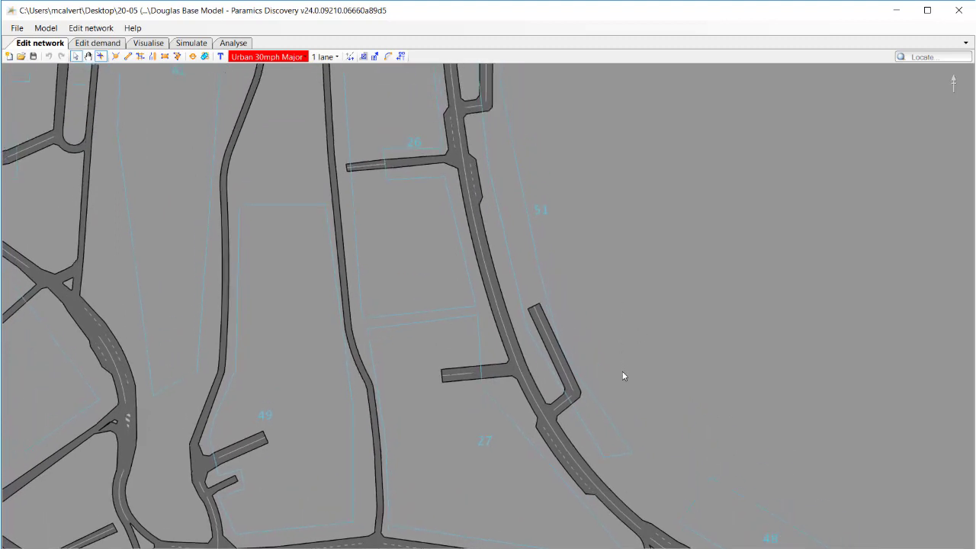
pyautogui.scroll(-1, 622, 377)
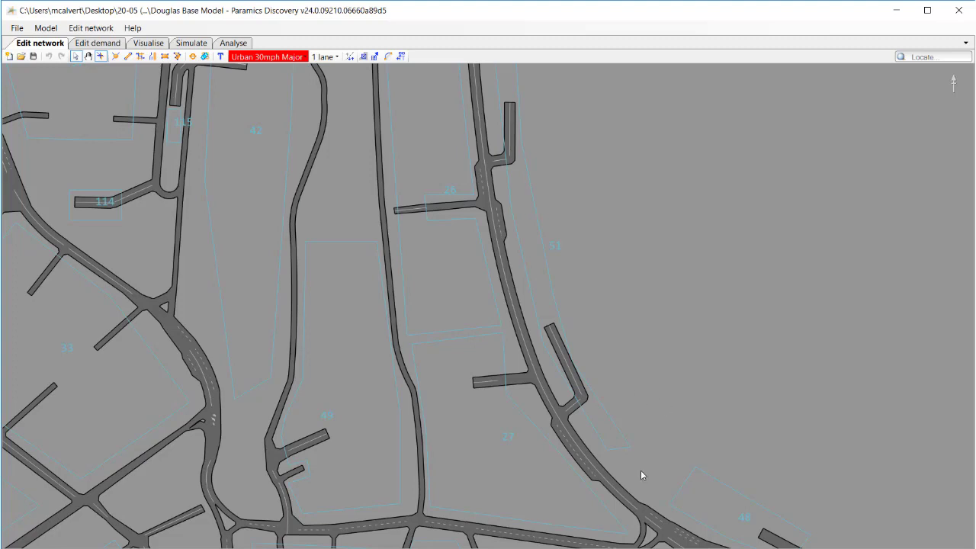
pyautogui.moveTo(640, 470); pyautogui.dragTo(627, 415)
pyautogui.scroll(2, 618, 431)
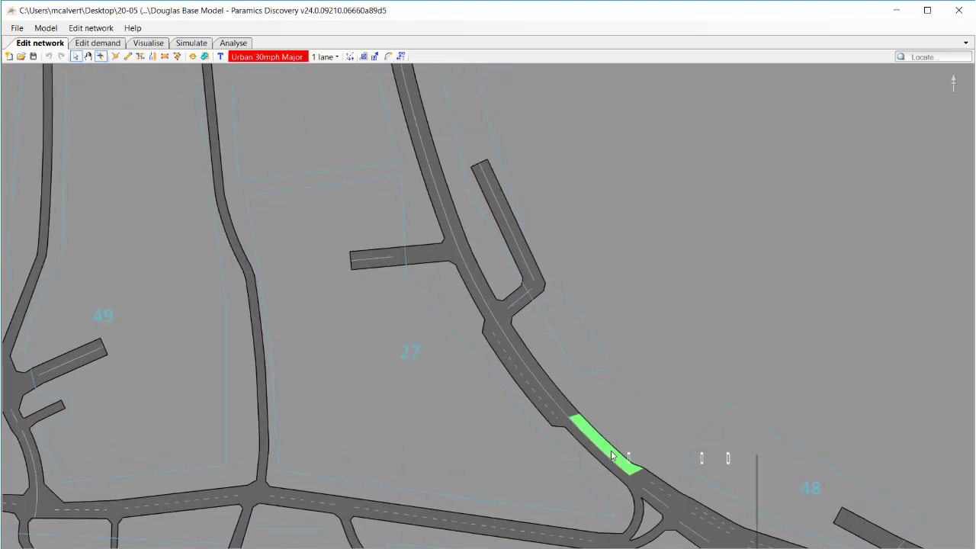
# Set the node 431-to-72 promenade link's parking type to Parallel and zoom in on its bays.
pyautogui.rightClick(618, 453)
pyautogui.click(660, 528)
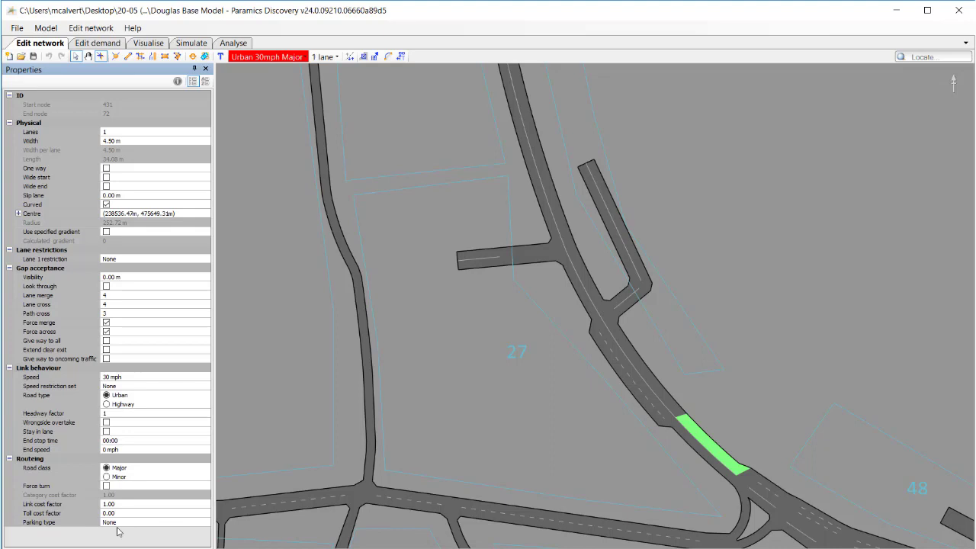
pyautogui.click(124, 524)
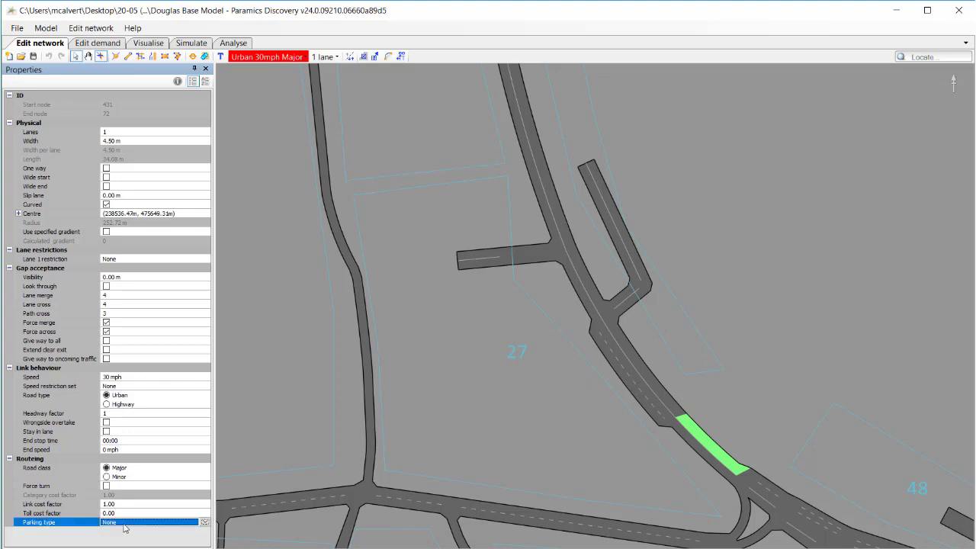
pyautogui.click(204, 524)
pyautogui.click(189, 506)
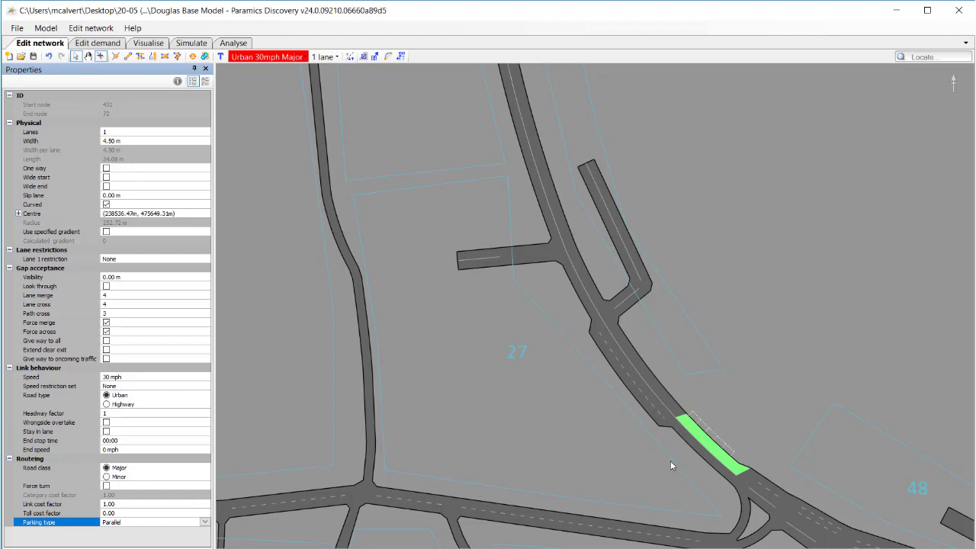
pyautogui.scroll(5, 725, 449)
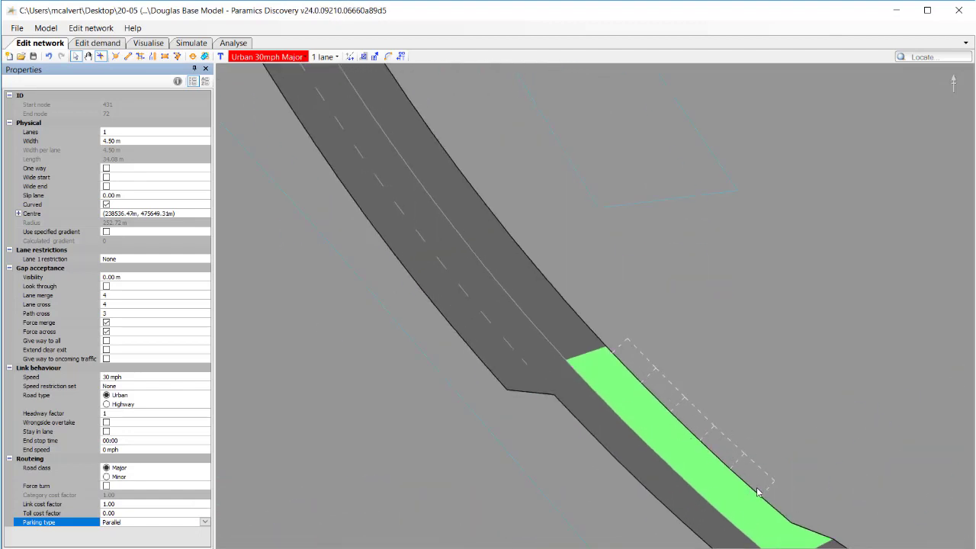
pyautogui.moveTo(791, 443); pyautogui.dragTo(774, 372)
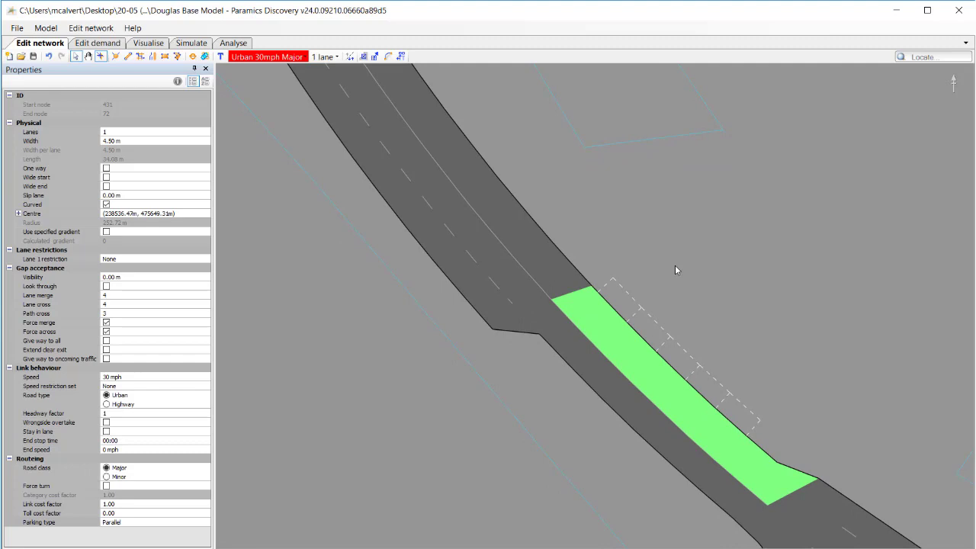
pyautogui.scroll(-3, 675, 269)
pyautogui.scroll(2, 630, 266)
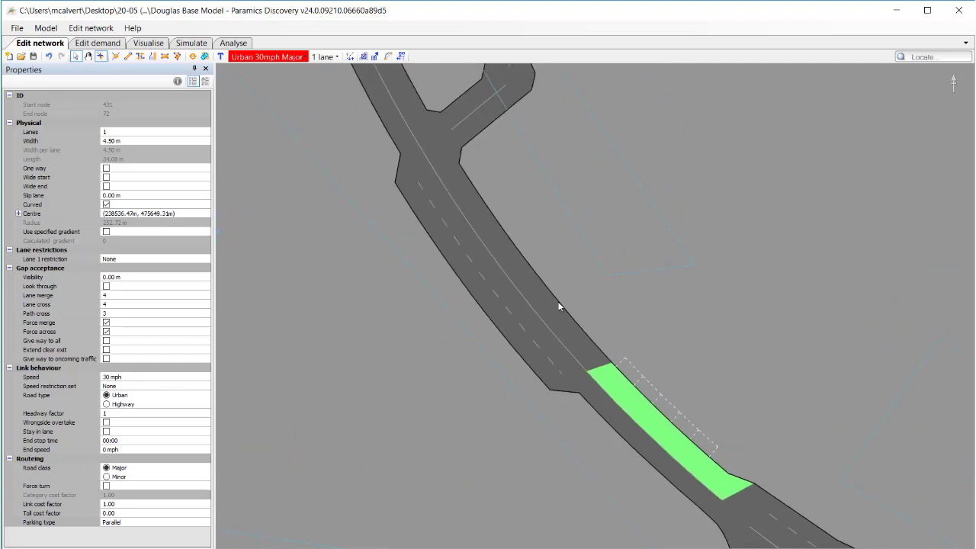
# Give the next promenade link north Perpendicular parking and check the new bays.
pyautogui.click(554, 303)
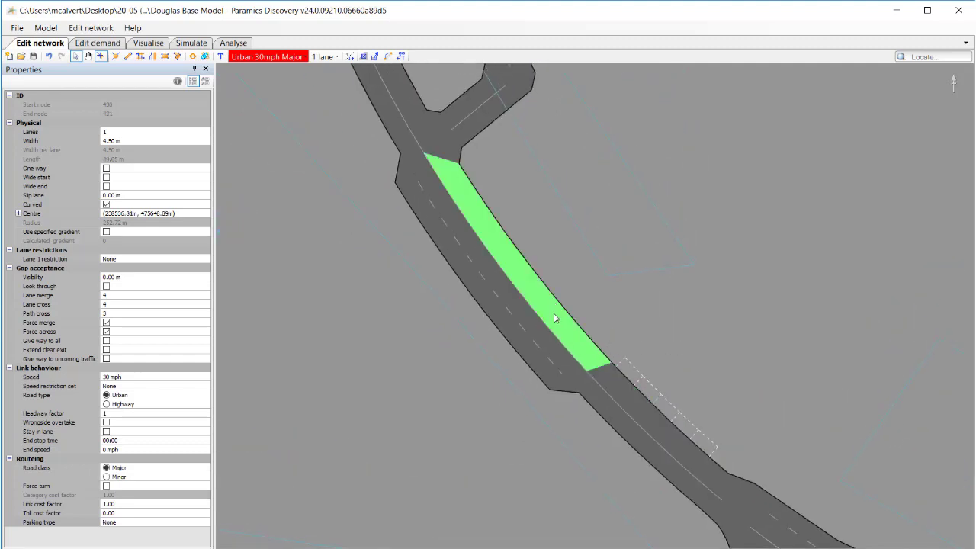
pyautogui.click(161, 524)
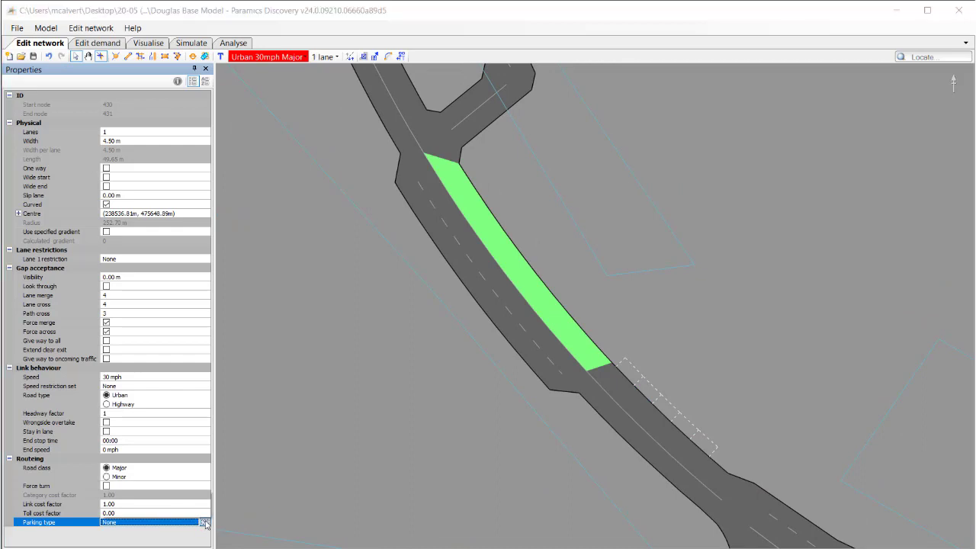
pyautogui.click(204, 522)
pyautogui.click(120, 512)
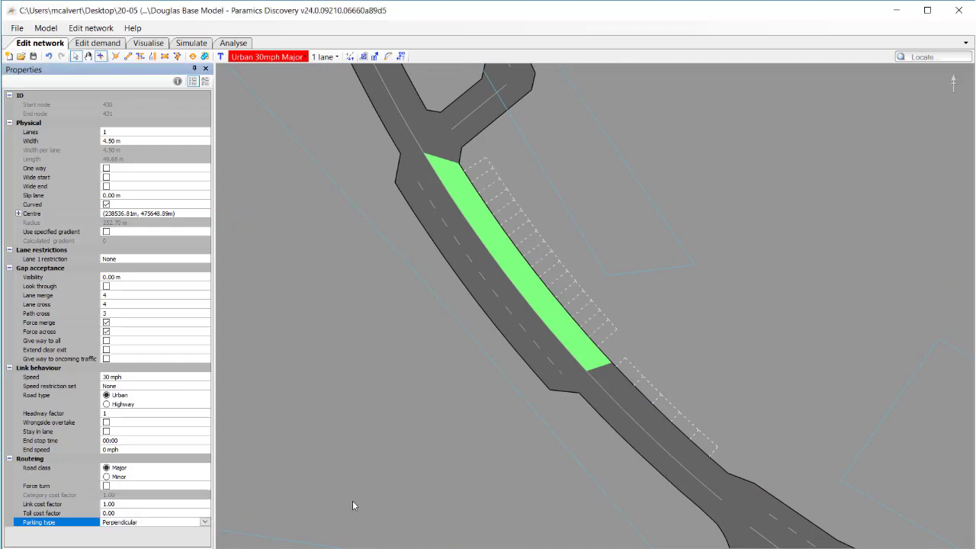
pyautogui.click(682, 321)
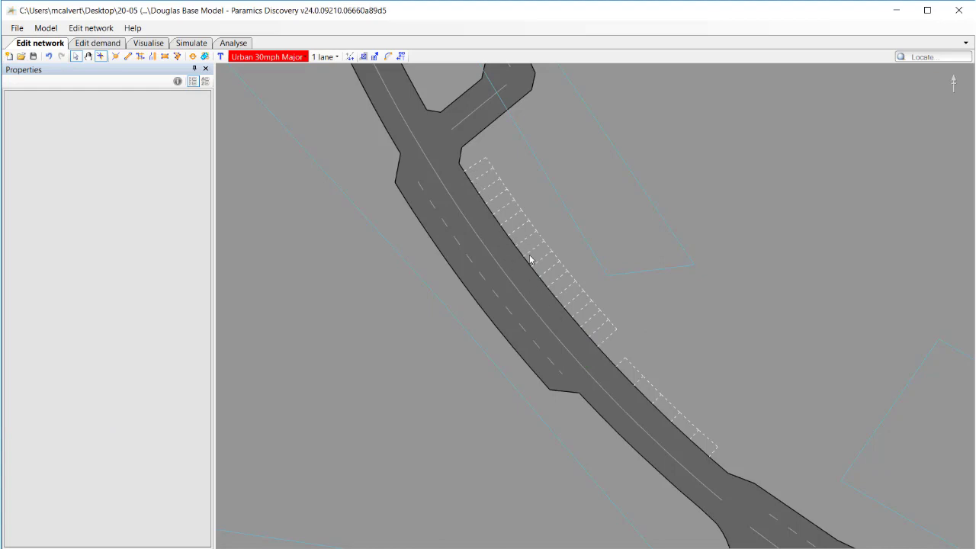
pyautogui.scroll(-3, 701, 335)
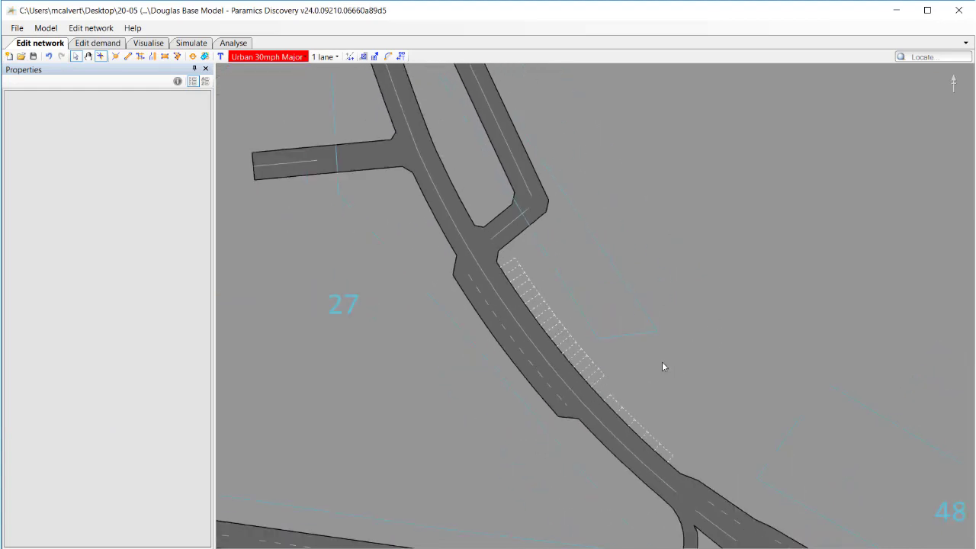
pyautogui.scroll(-4, 597, 323)
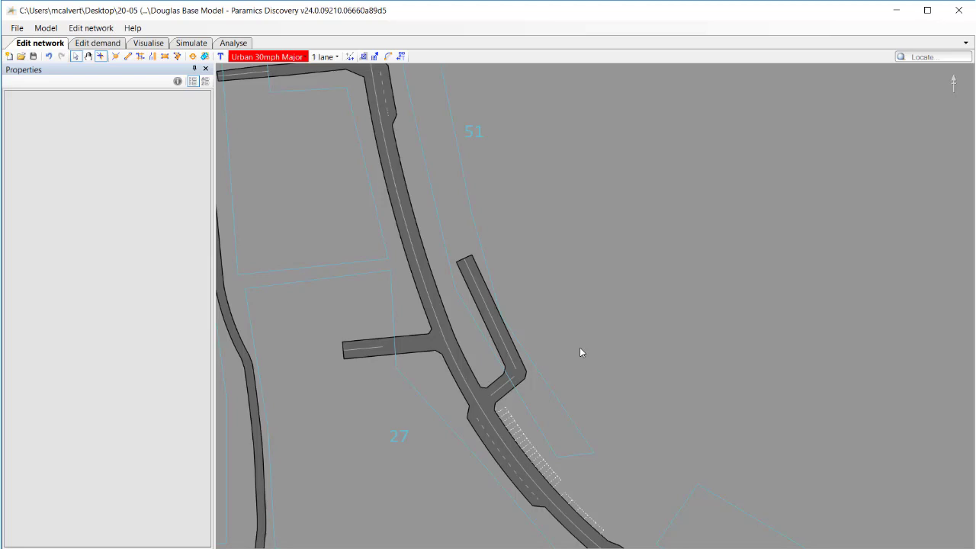
pyautogui.scroll(3, 596, 296)
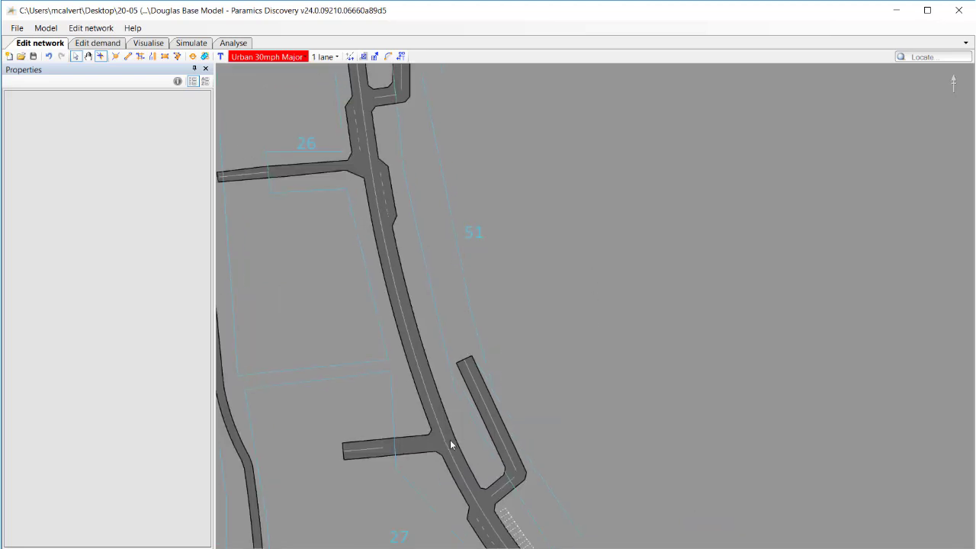
# Select three further promenade links together and set their parking type to Perpendicular.
pyautogui.click(450, 441)
pyautogui.keyDown('ctrl'); pyautogui.click(461, 464); pyautogui.keyUp('ctrl')
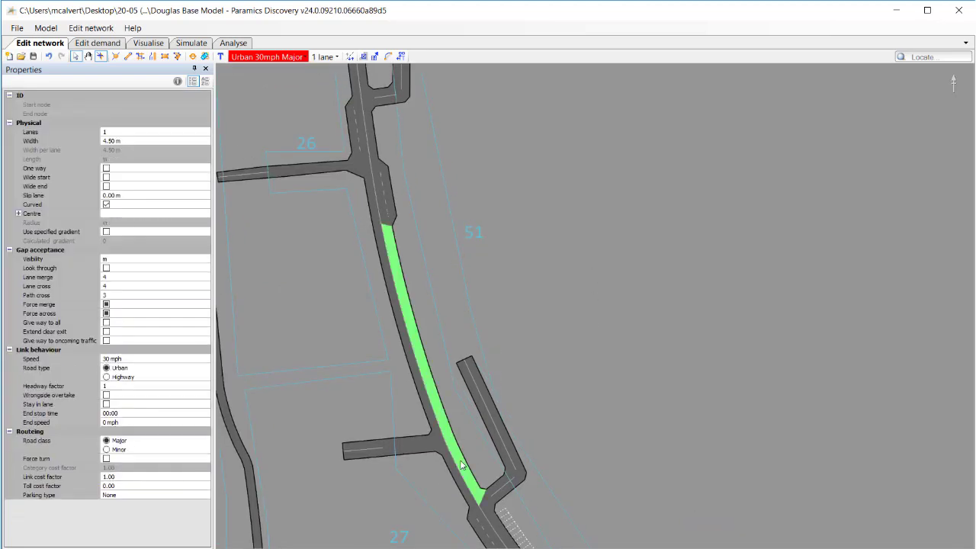
pyautogui.scroll(7, 539, 347)
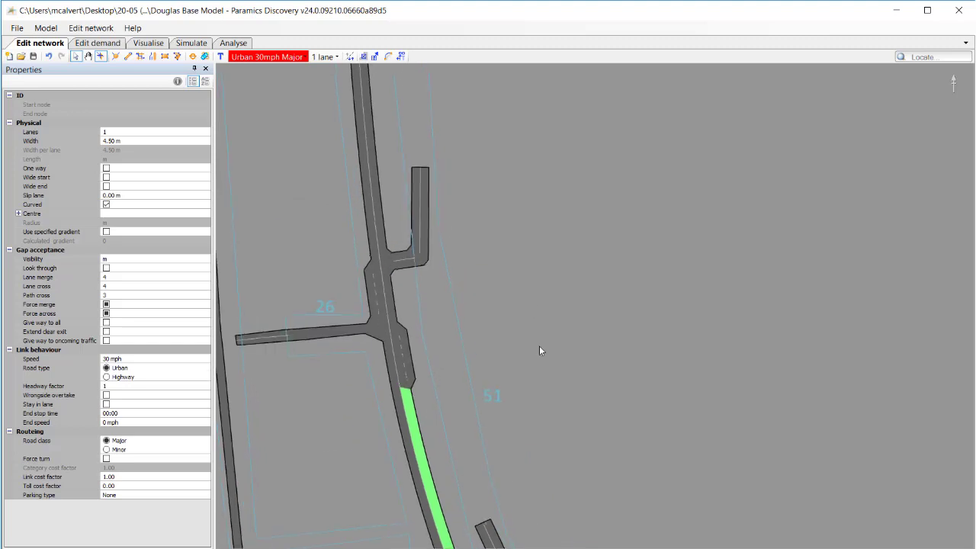
pyautogui.keyDown('ctrl'); pyautogui.click(384, 257); pyautogui.keyUp('ctrl')
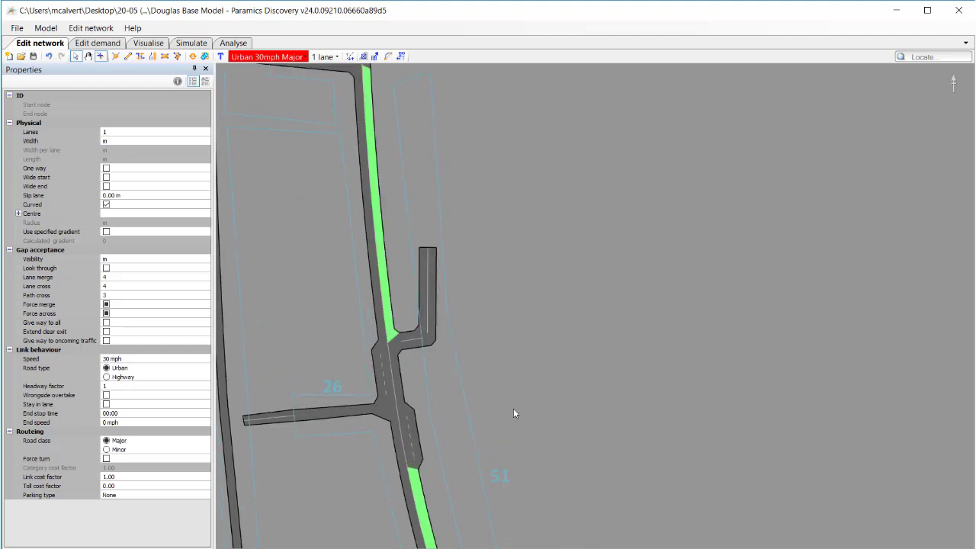
pyautogui.scroll(-5, 506, 364)
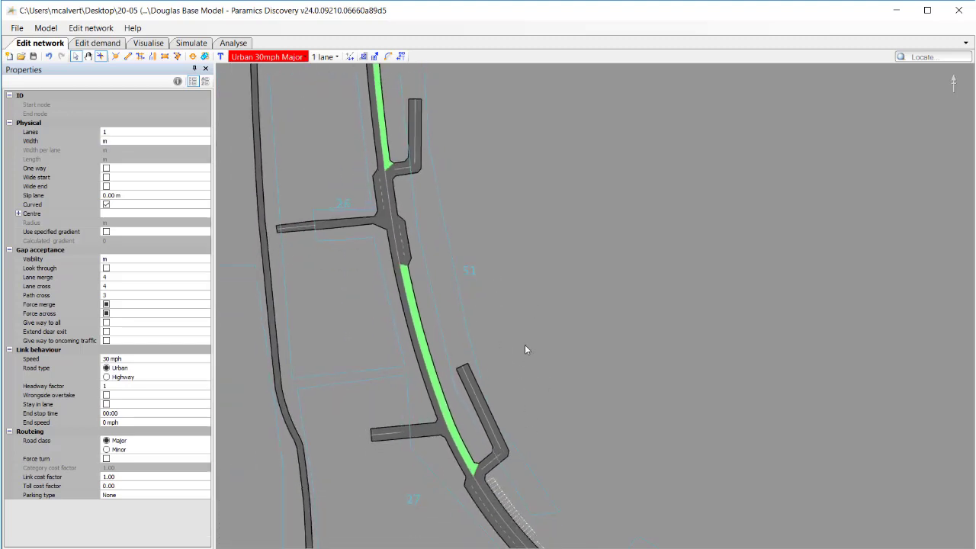
pyautogui.click(185, 495)
pyautogui.click(204, 495)
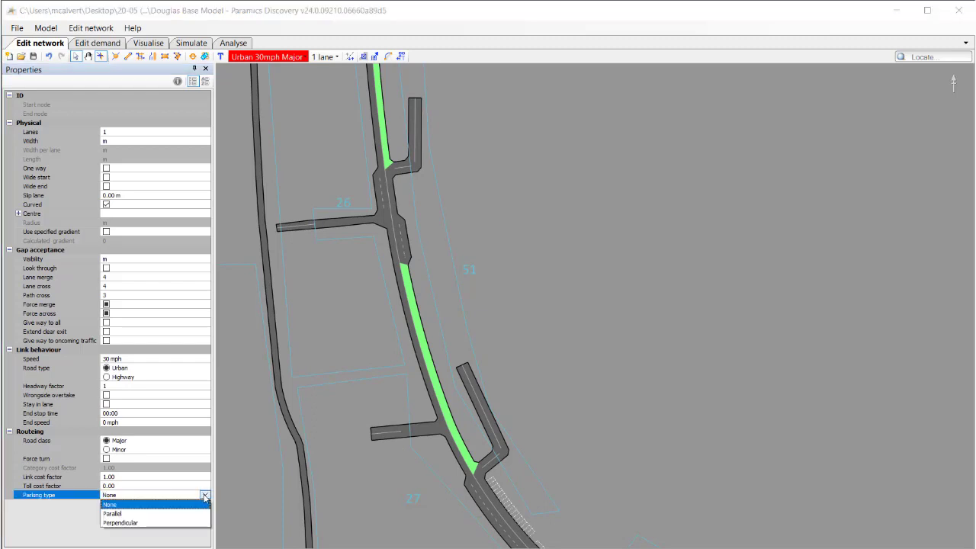
pyautogui.click(137, 523)
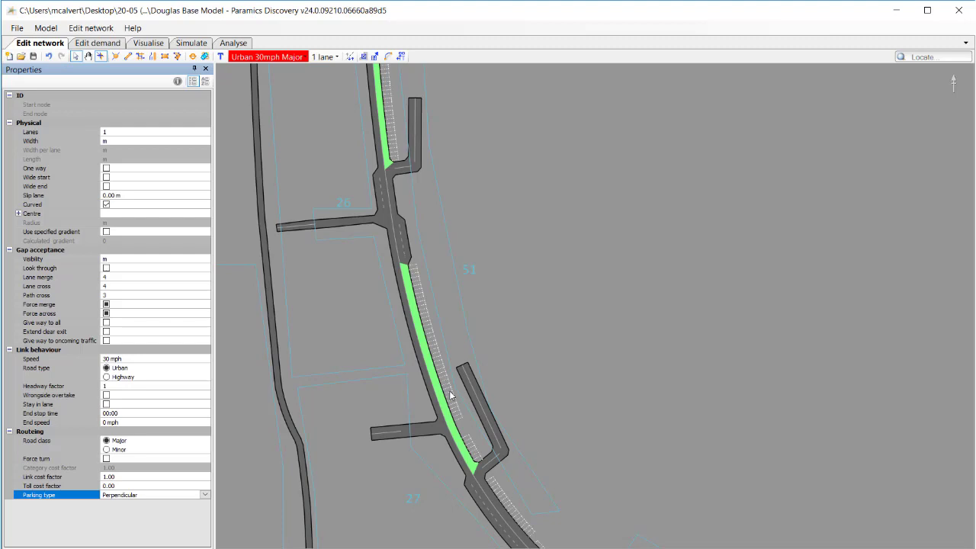
pyautogui.click(510, 342)
pyautogui.scroll(-5, 503, 320)
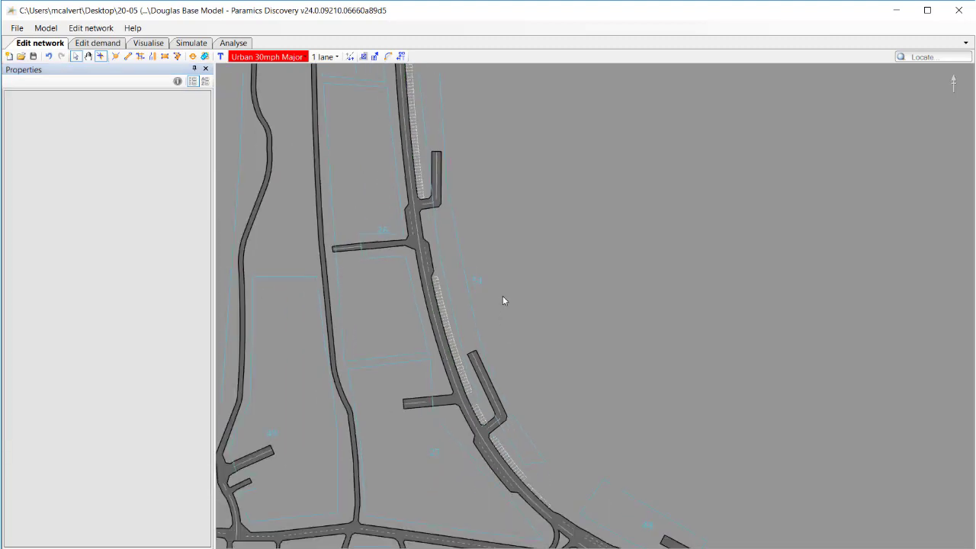
pyautogui.moveTo(503, 296); pyautogui.dragTo(514, 368)
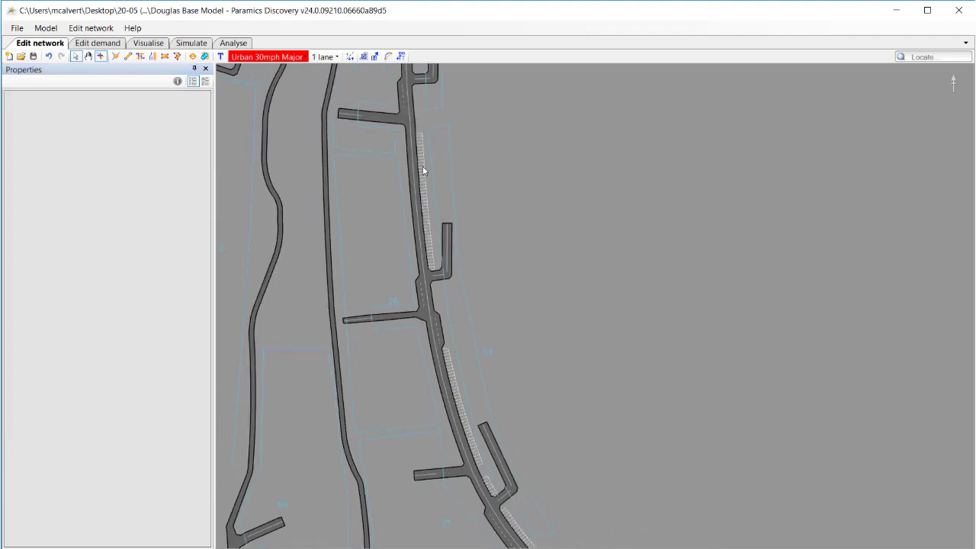
pyautogui.moveTo(580, 455); pyautogui.dragTo(553, 410)
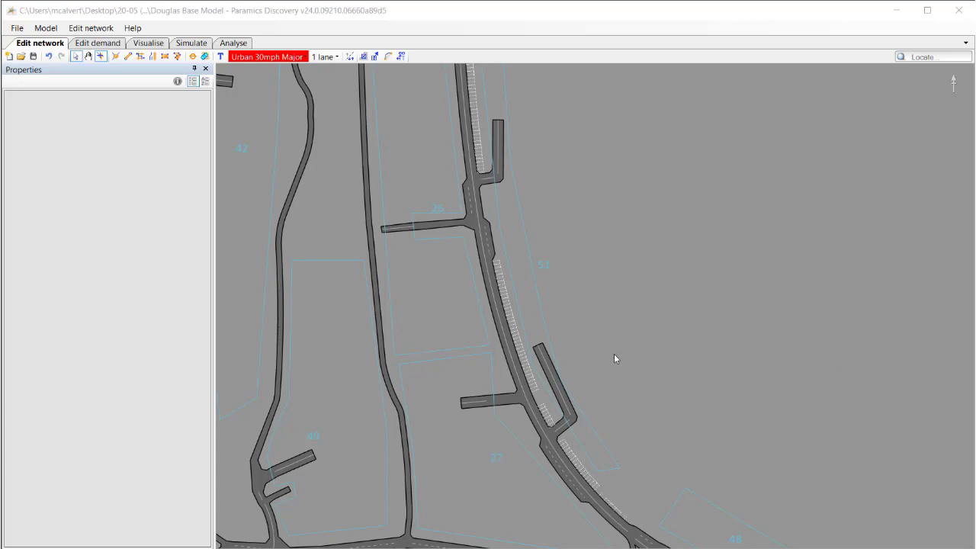
# Move zone 51's portal 1 from the southern side stub to the southern promenade link.
pyautogui.click(532, 295)
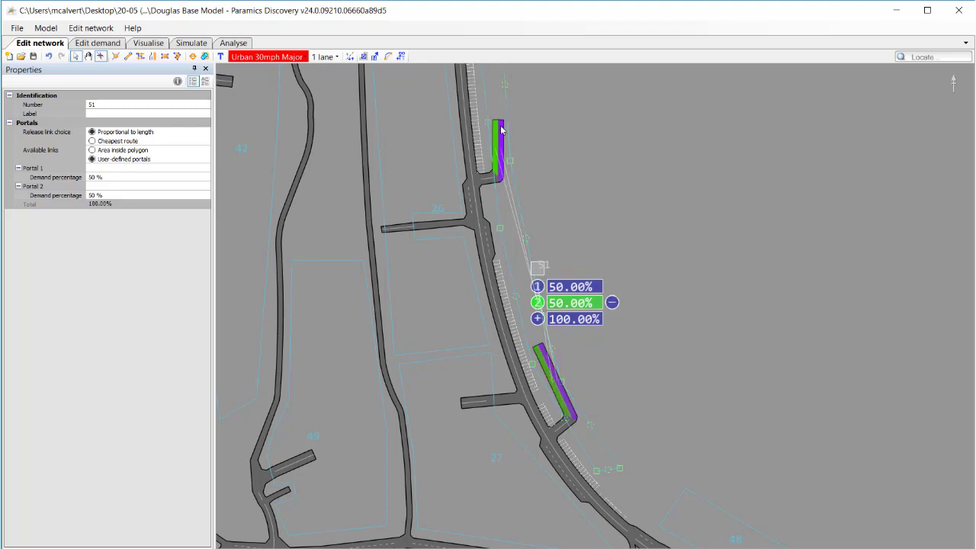
pyautogui.moveTo(562, 190); pyautogui.dragTo(538, 271)
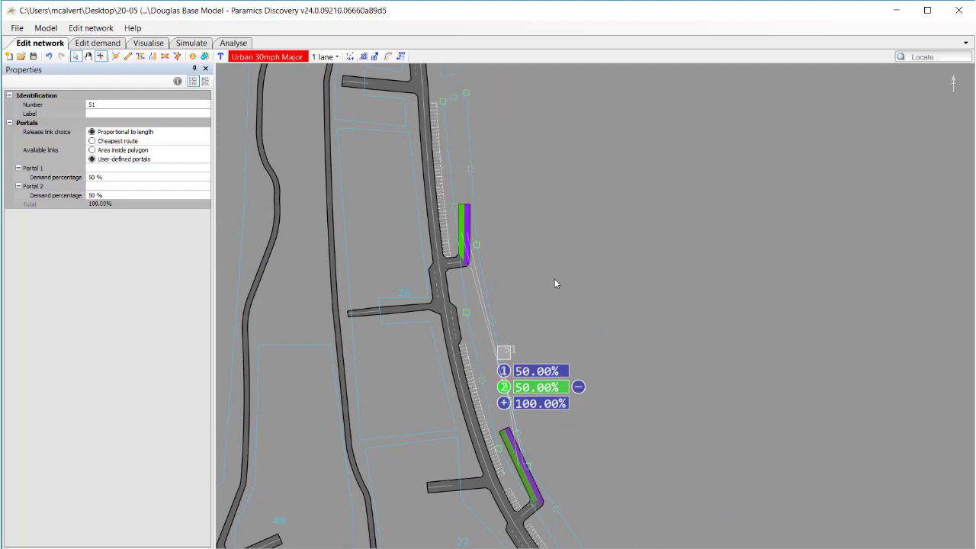
pyautogui.moveTo(577, 331); pyautogui.dragTo(603, 245)
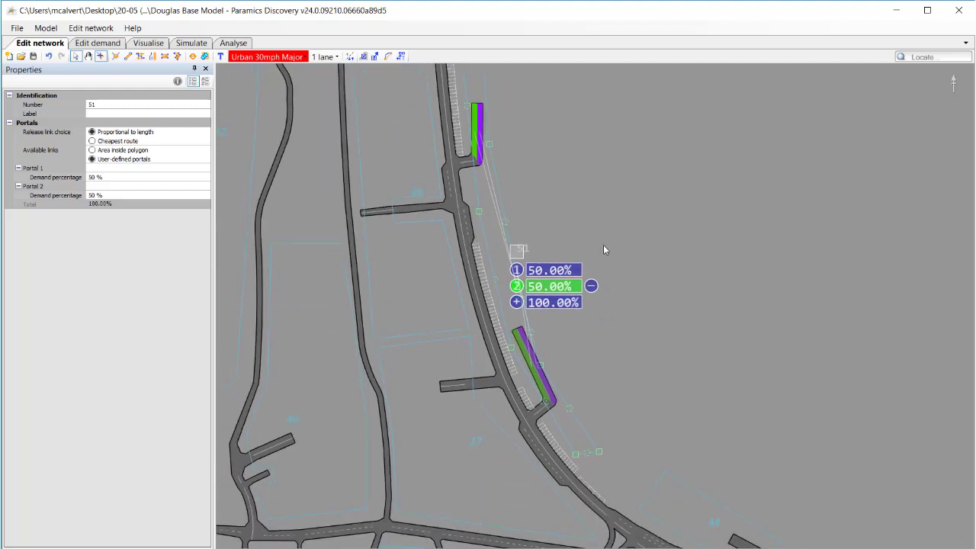
pyautogui.click(525, 272)
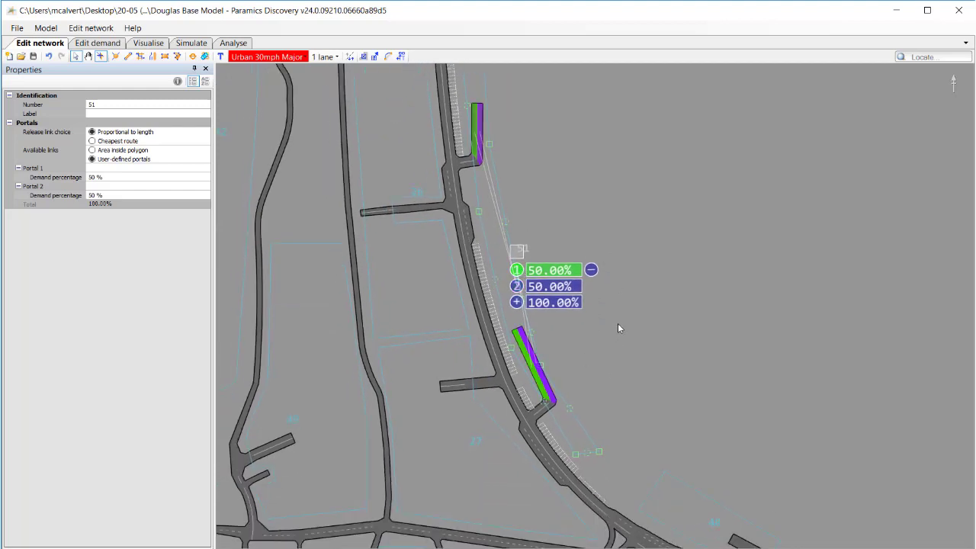
pyautogui.moveTo(618, 325); pyautogui.dragTo(621, 276)
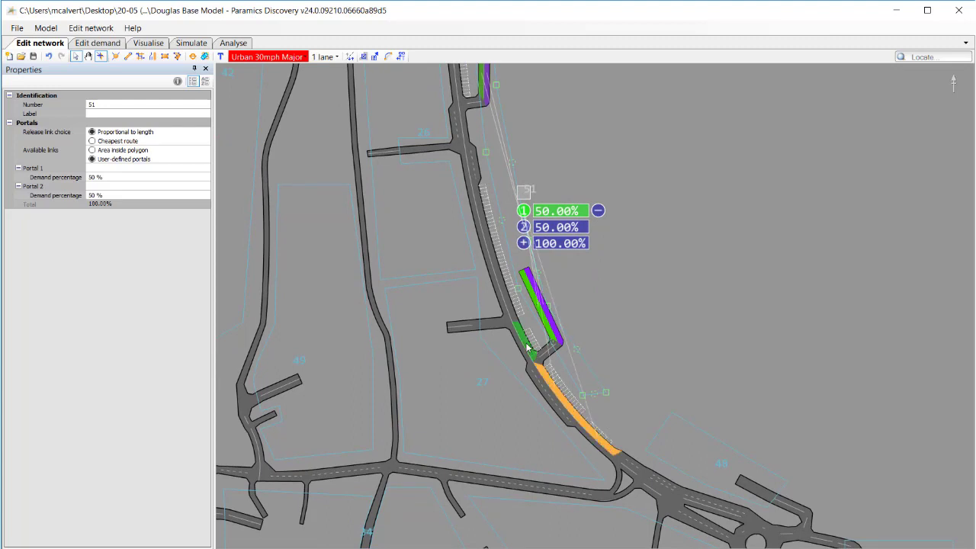
pyautogui.click(502, 284)
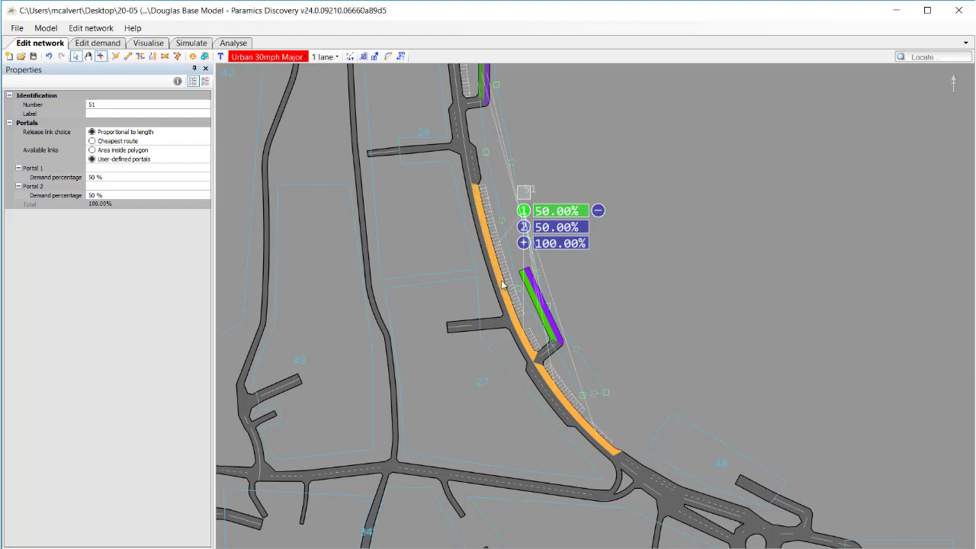
pyautogui.click(535, 288)
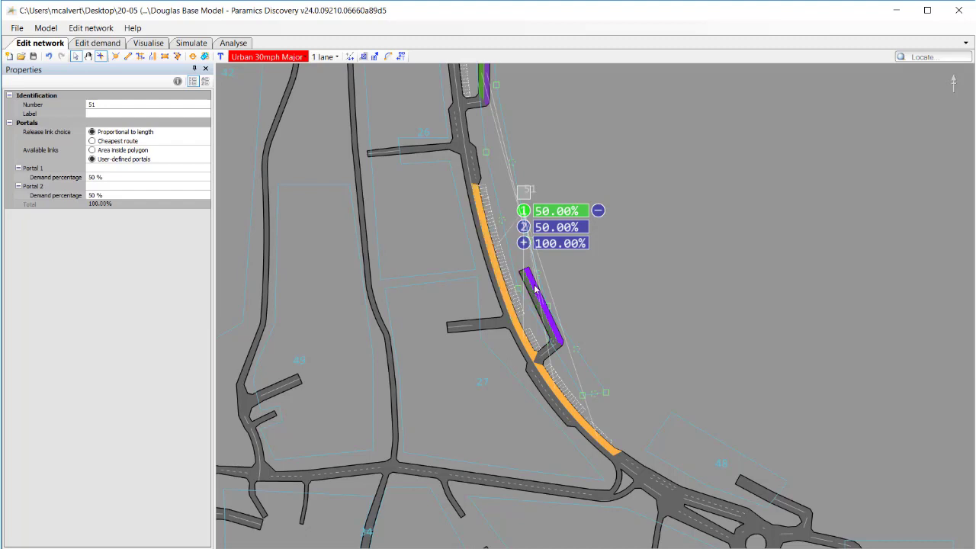
pyautogui.click(535, 288)
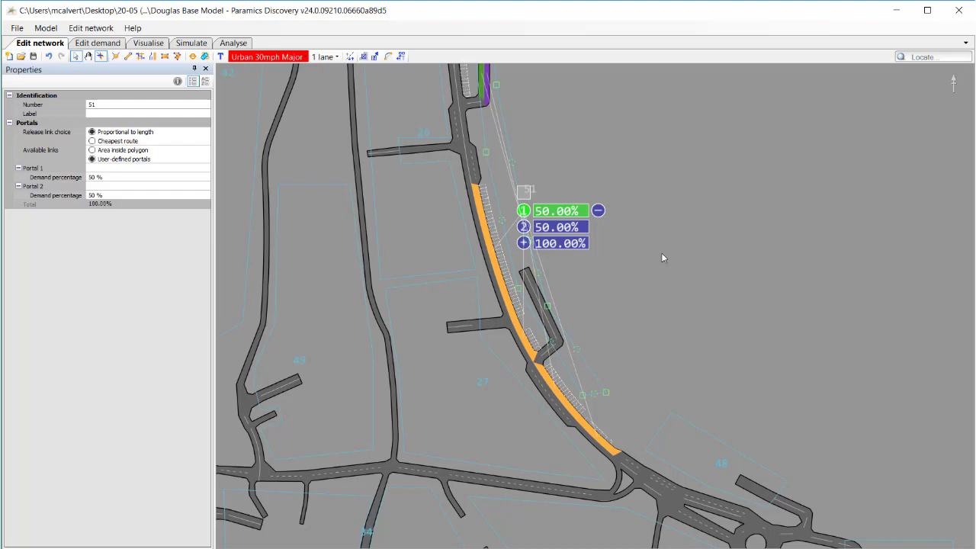
# Assign zone 51's portal 2 to the northern promenade link instead of the northern stub.
pyautogui.moveTo(660, 252); pyautogui.dragTo(667, 412)
pyautogui.click(528, 375)
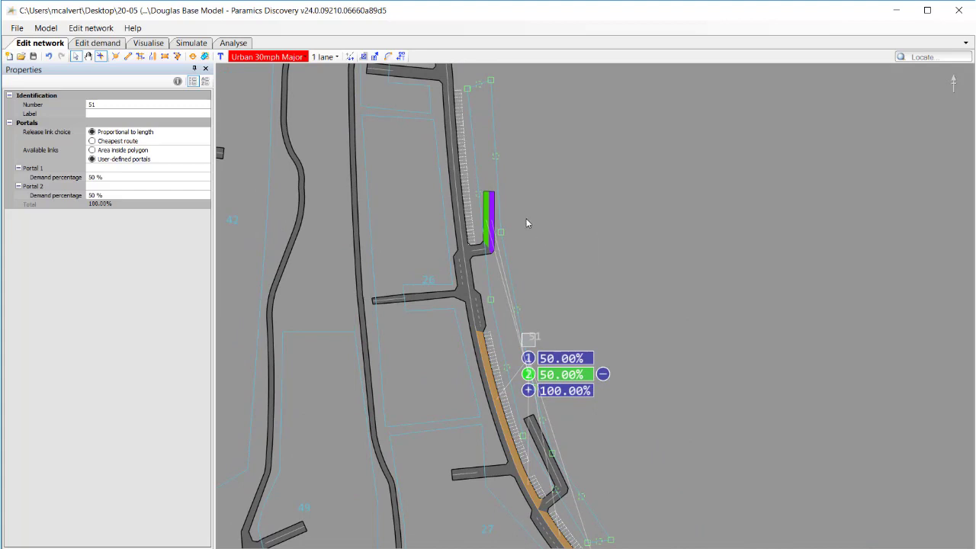
pyautogui.moveTo(527, 220); pyautogui.dragTo(549, 303)
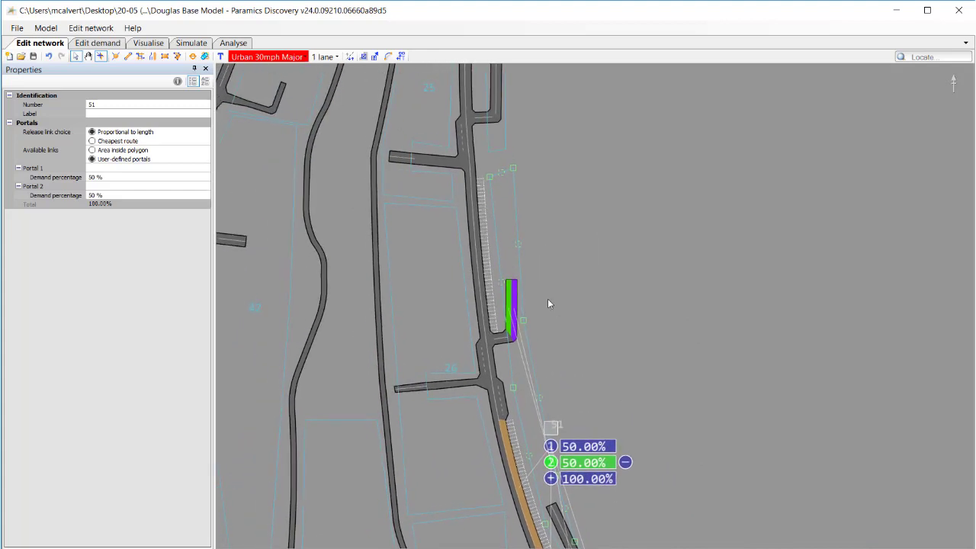
pyautogui.click(479, 268)
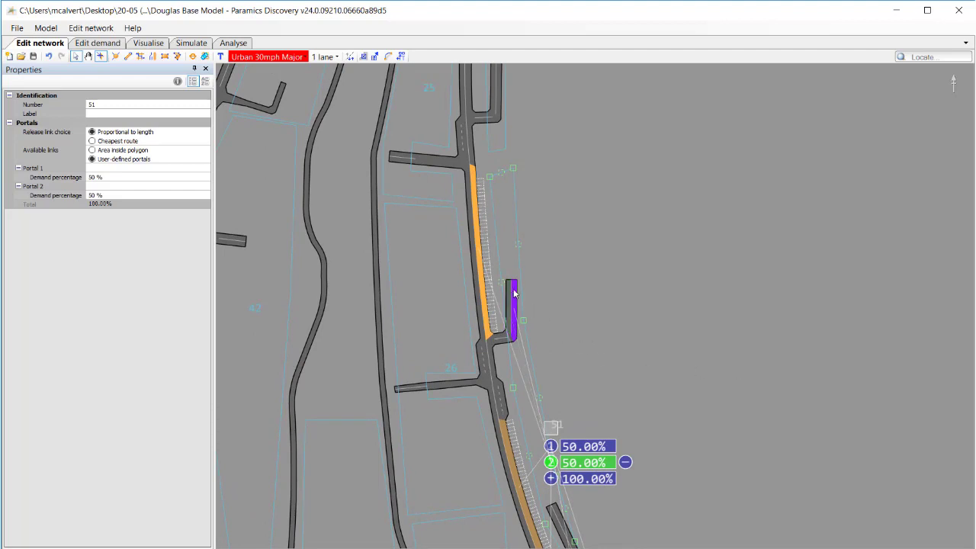
pyautogui.moveTo(622, 361); pyautogui.dragTo(597, 283)
pyautogui.scroll(-1, 597, 282)
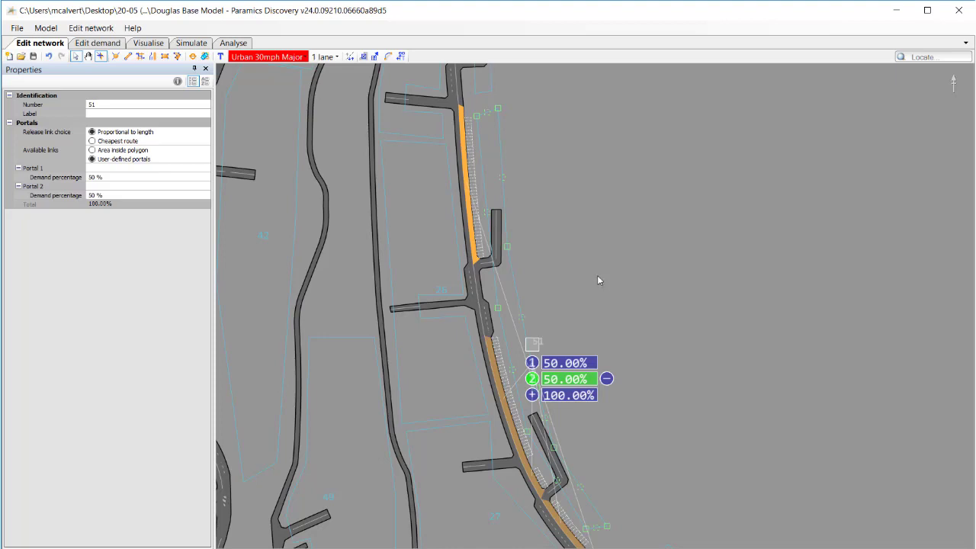
pyautogui.scroll(-1, 599, 281)
pyautogui.scroll(-1, 599, 281)
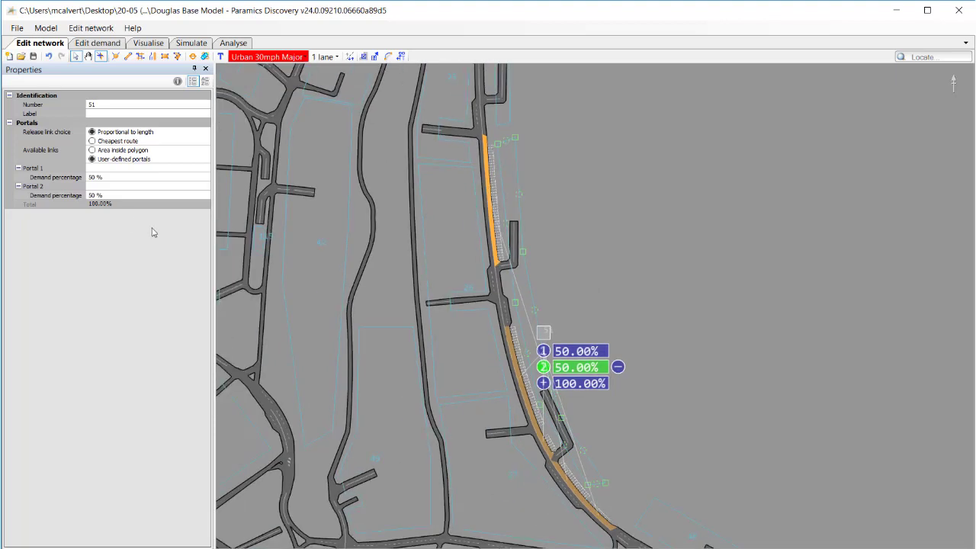
# Set zone 51's demand to 70% on portal 1 and 30% on portal 2, then switch to Visualise.
pyautogui.click(79, 196)
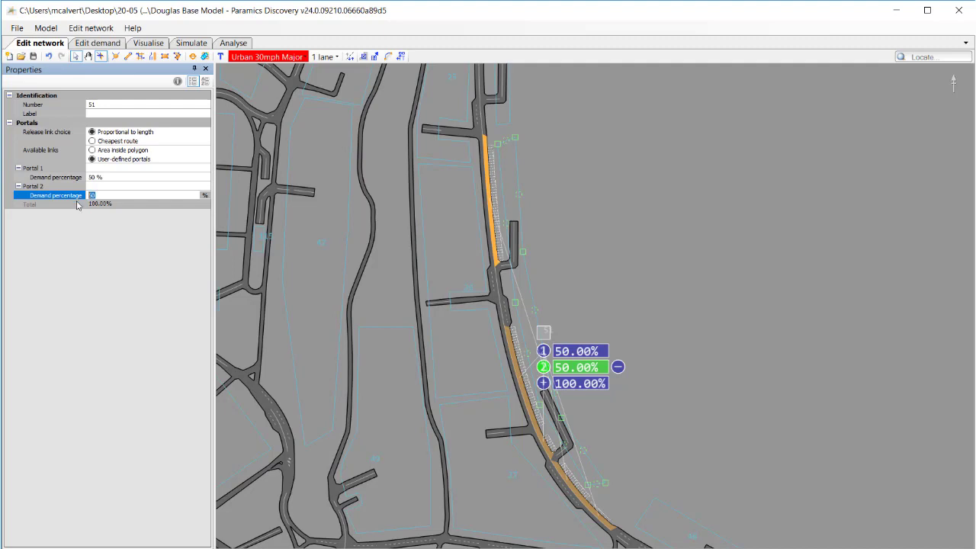
pyautogui.write('30')
pyautogui.click(100, 177)
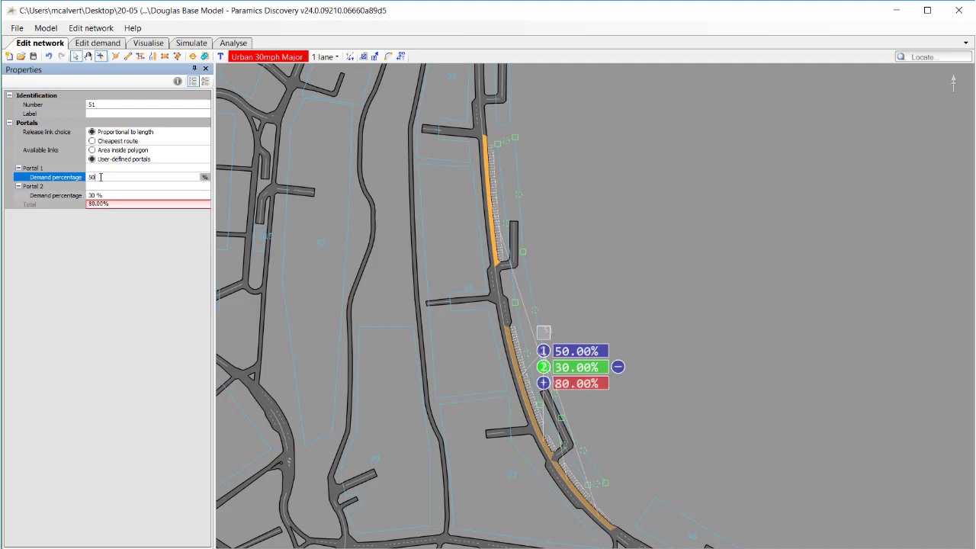
pyautogui.write('70')
pyautogui.click(123, 197)
pyautogui.moveTo(611, 289); pyautogui.dragTo(583, 249)
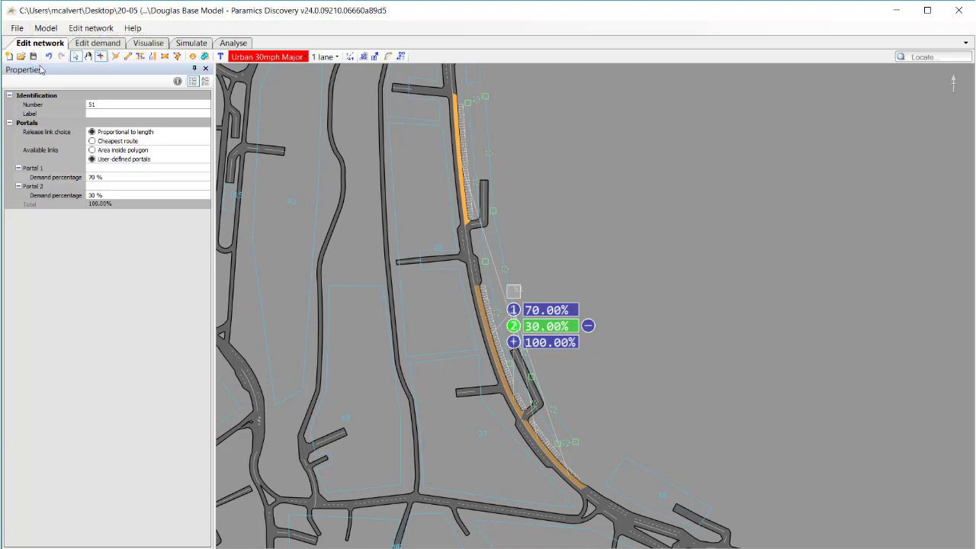
pyautogui.click(148, 43)
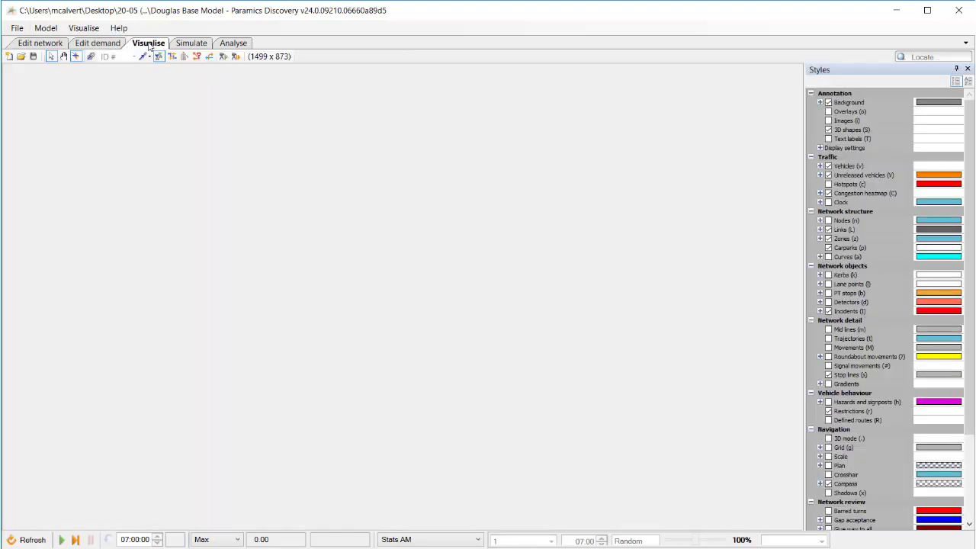
# Redraw the network with the carpark markings shown and start the simulation from 07:00.
pyautogui.click(28, 541)
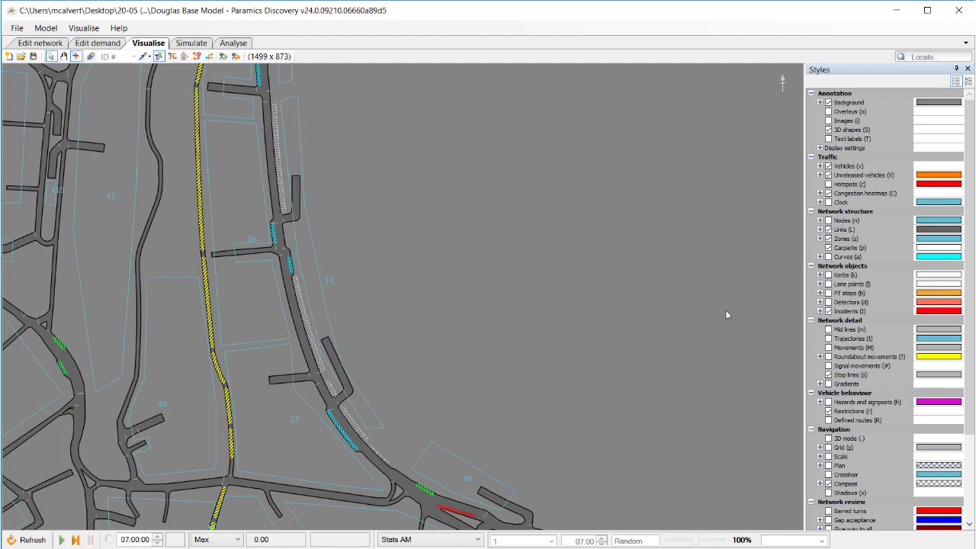
pyautogui.click(830, 248)
pyautogui.click(829, 248)
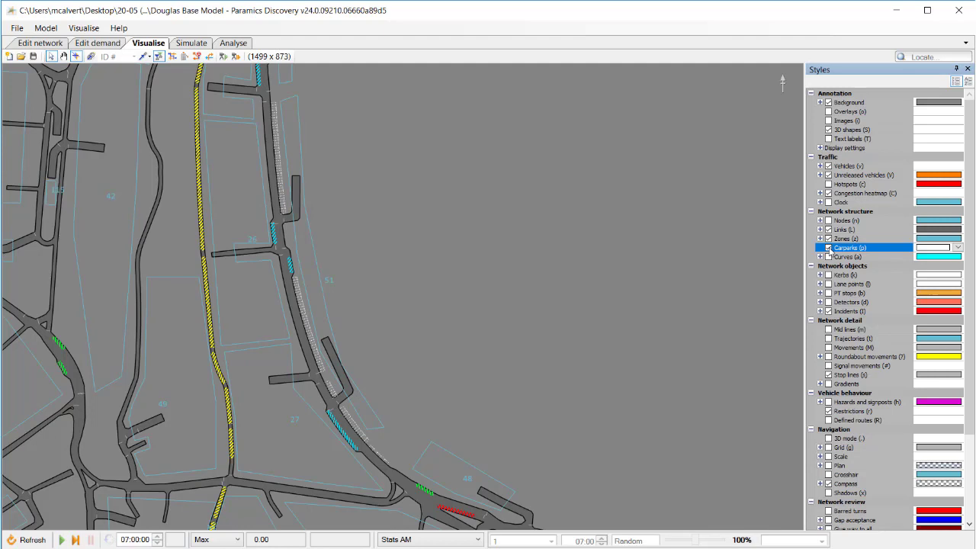
pyautogui.click(408, 349)
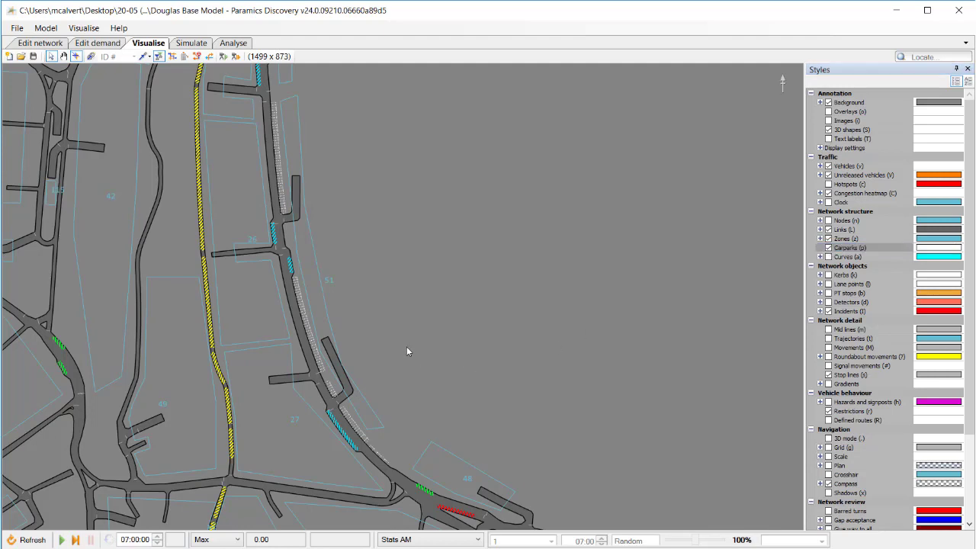
pyautogui.press('Left')
pyautogui.press('space')
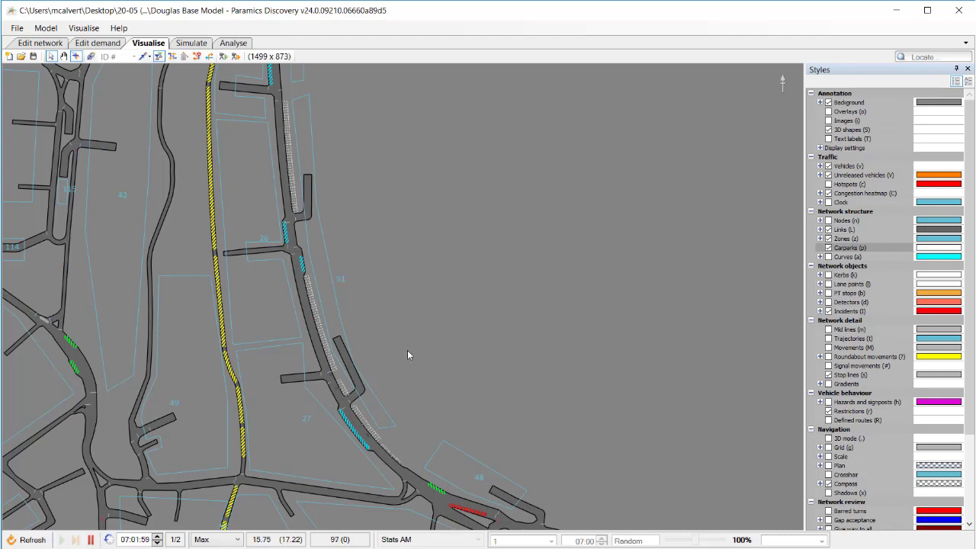
# Watch vehicles enter the zone 51 promenade bays, pausing the simulation at 07:09:40.
pyautogui.scroll(4, 297, 238)
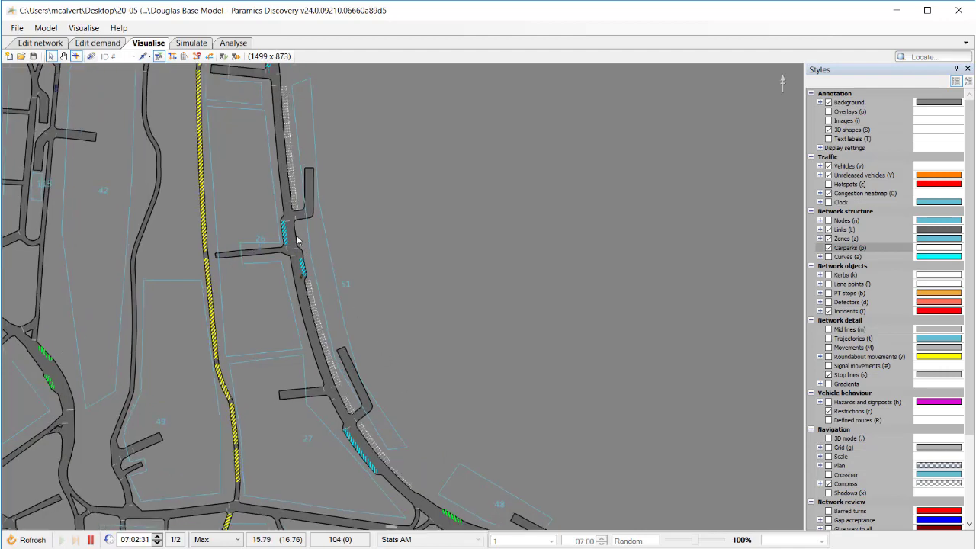
pyautogui.scroll(5, 344, 436)
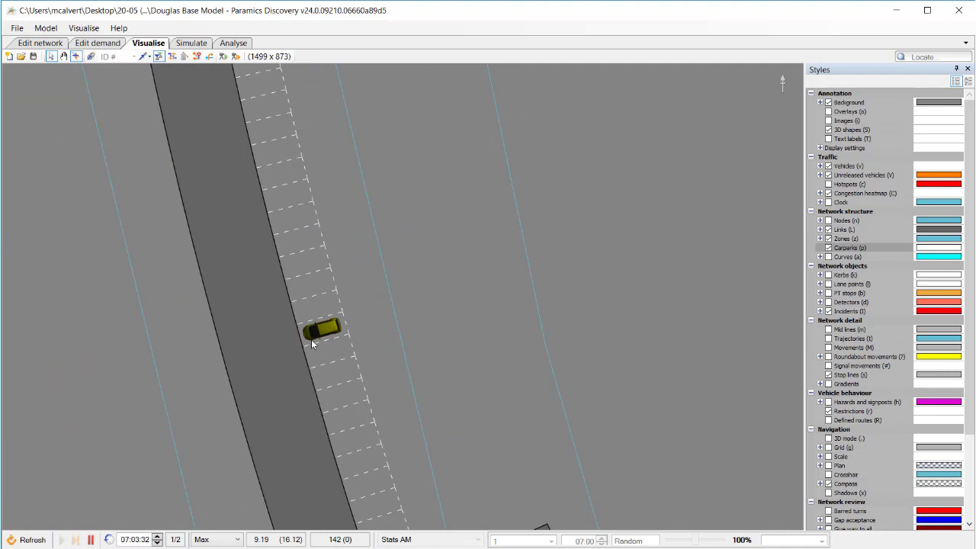
pyautogui.scroll(-2, 580, 279)
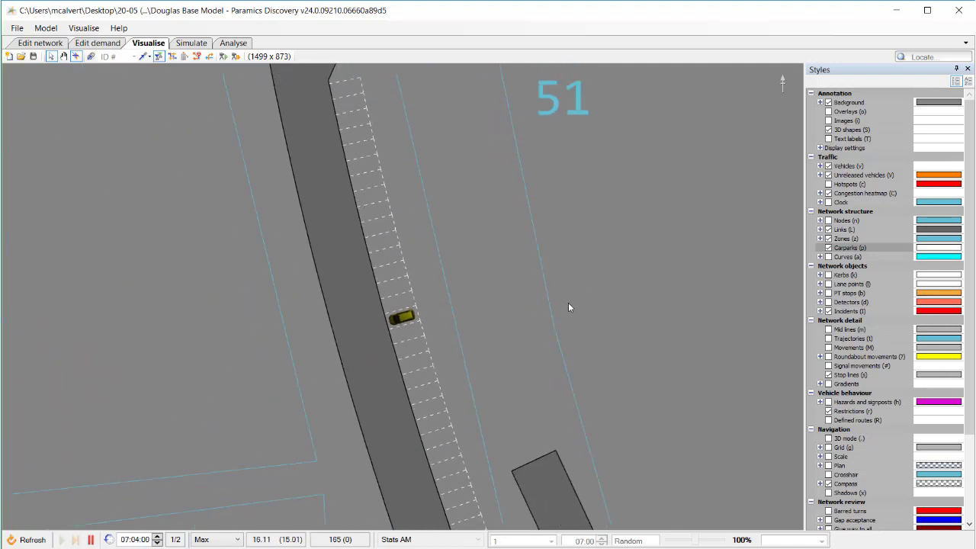
pyautogui.scroll(-1, 473, 265)
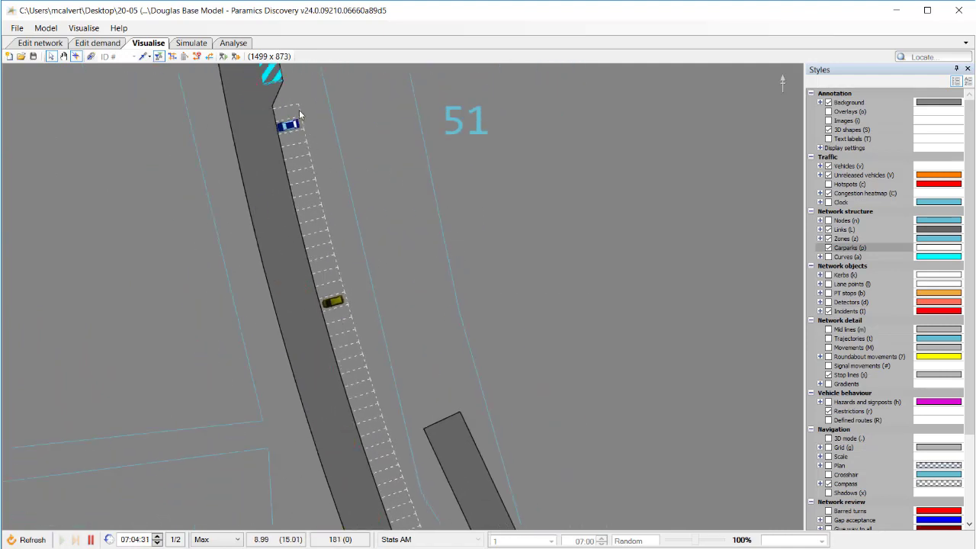
pyautogui.scroll(-2, 512, 346)
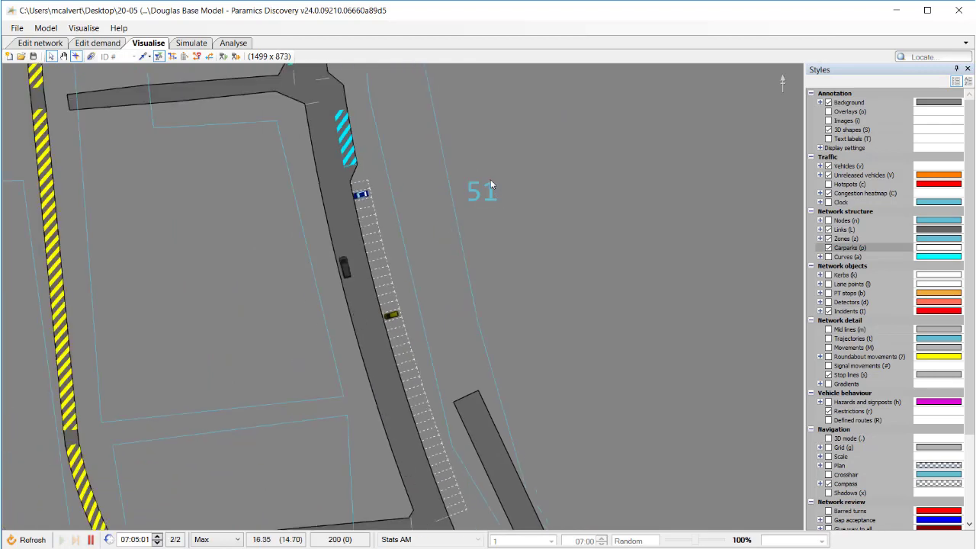
pyautogui.press('Up')
pyautogui.press('Up')
pyautogui.press('Up')
pyautogui.press('Up')
pyautogui.press('Up')
pyautogui.press('Left')
pyautogui.press('Left')
pyautogui.press('Up')
pyautogui.press('Up')
pyautogui.press('Up')
pyautogui.press('Up')
pyautogui.press('Up')
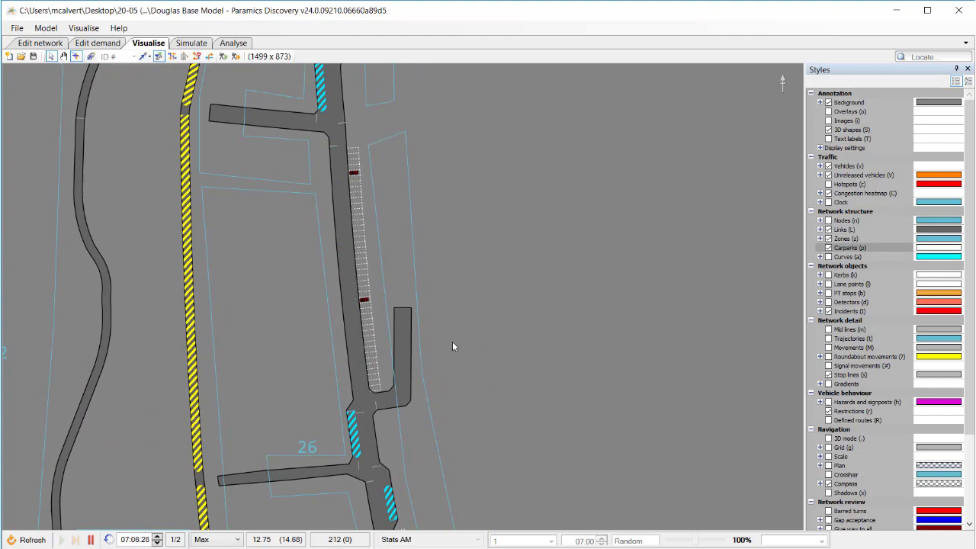
pyautogui.moveTo(466, 429); pyautogui.dragTo(456, 407)
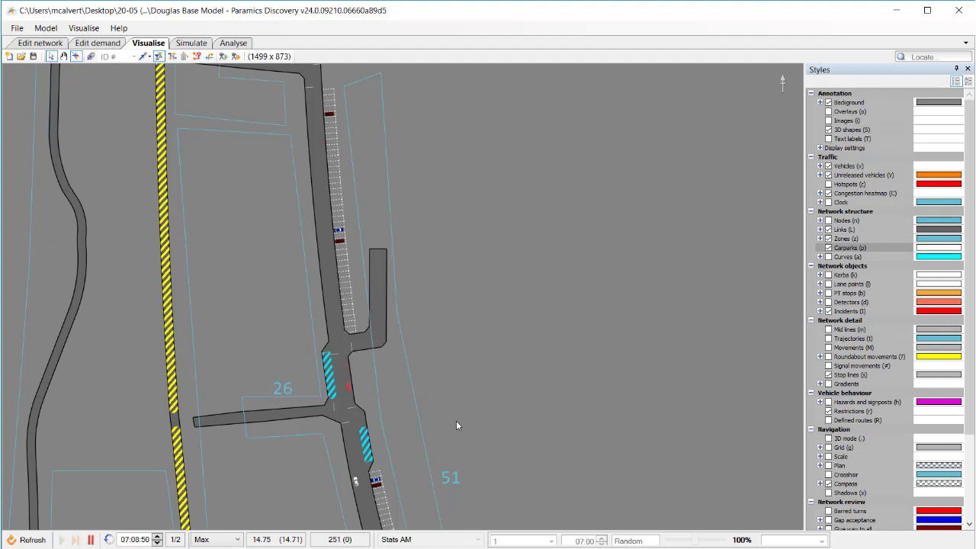
pyautogui.moveTo(451, 414); pyautogui.dragTo(454, 399)
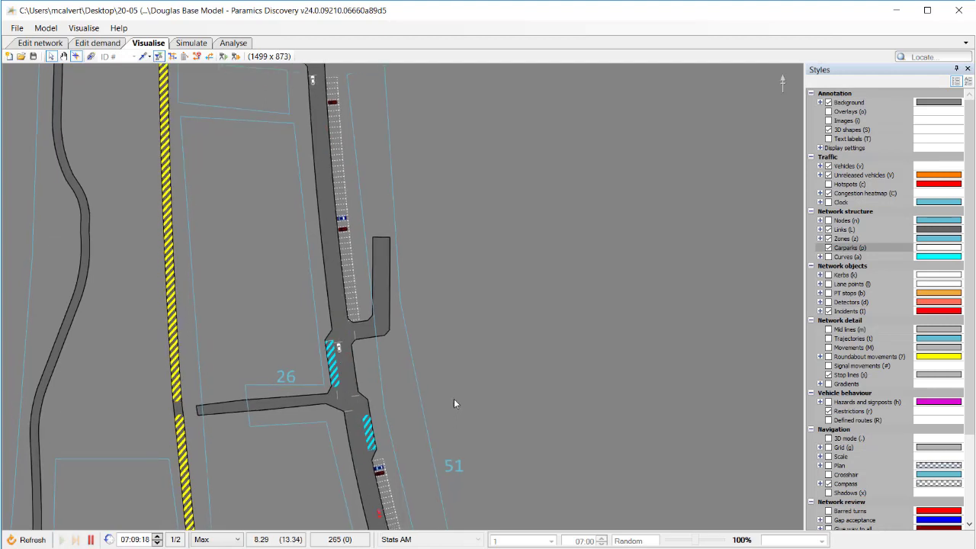
pyautogui.click(90, 539)
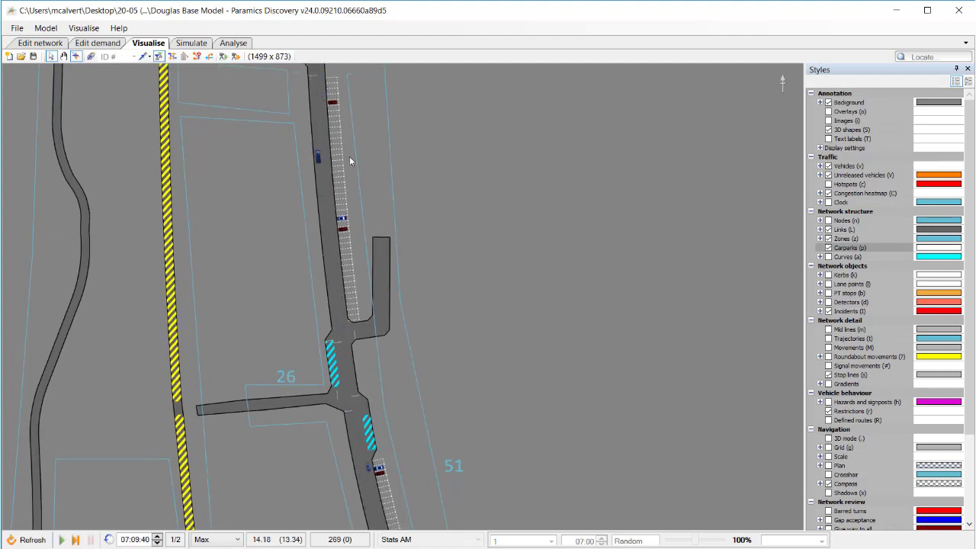
pyautogui.click(96, 29)
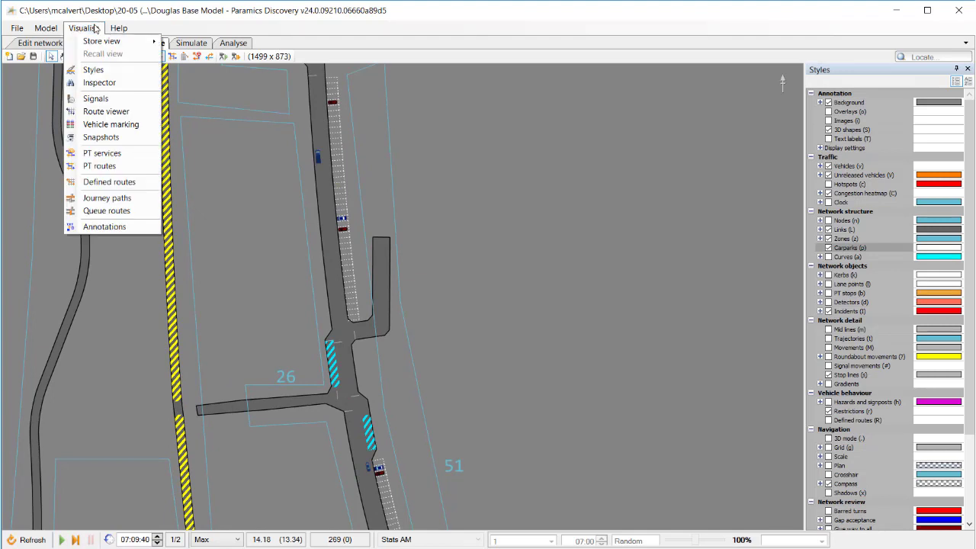
# Add a green vehicle marking rule with a From -> to condition targeting zone 51.
pyautogui.click(118, 125)
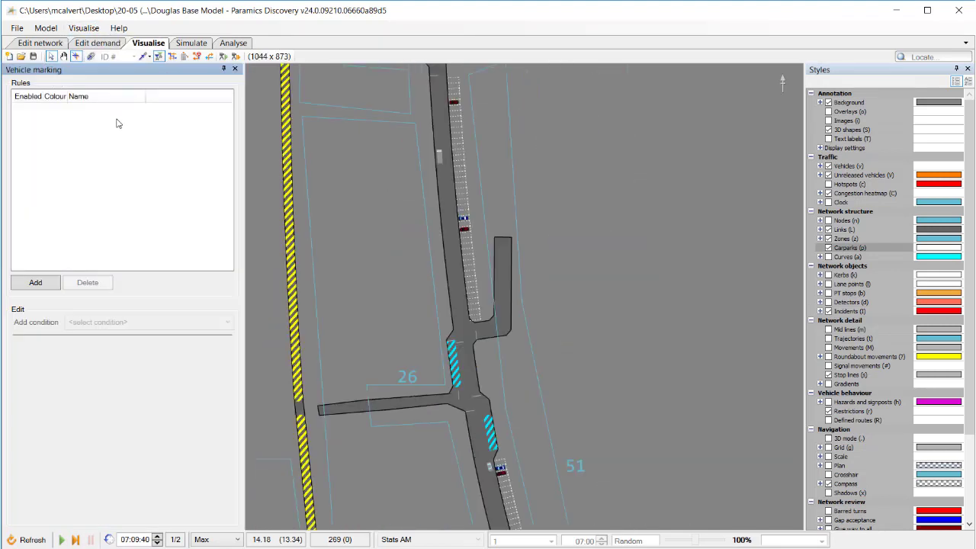
pyautogui.click(46, 281)
pyautogui.click(91, 324)
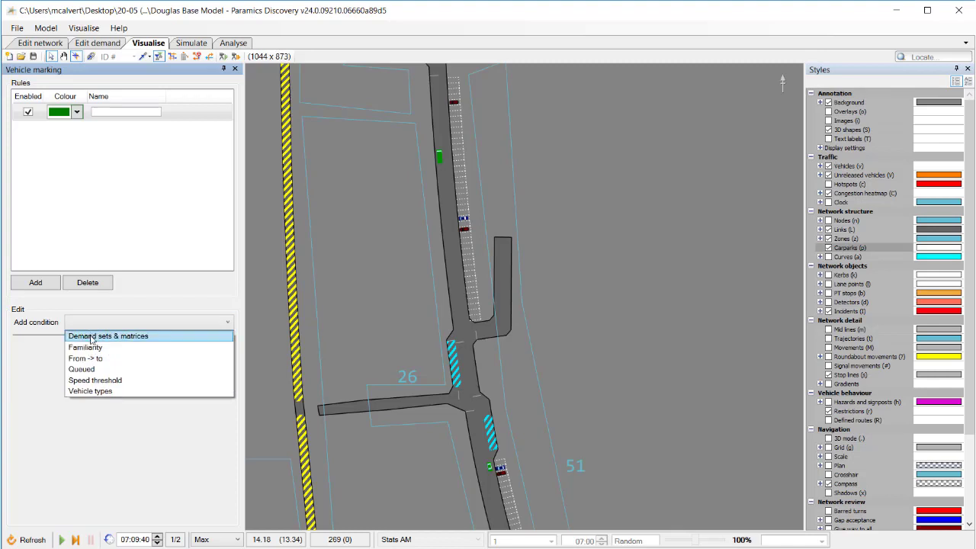
pyautogui.click(91, 358)
pyautogui.click(92, 381)
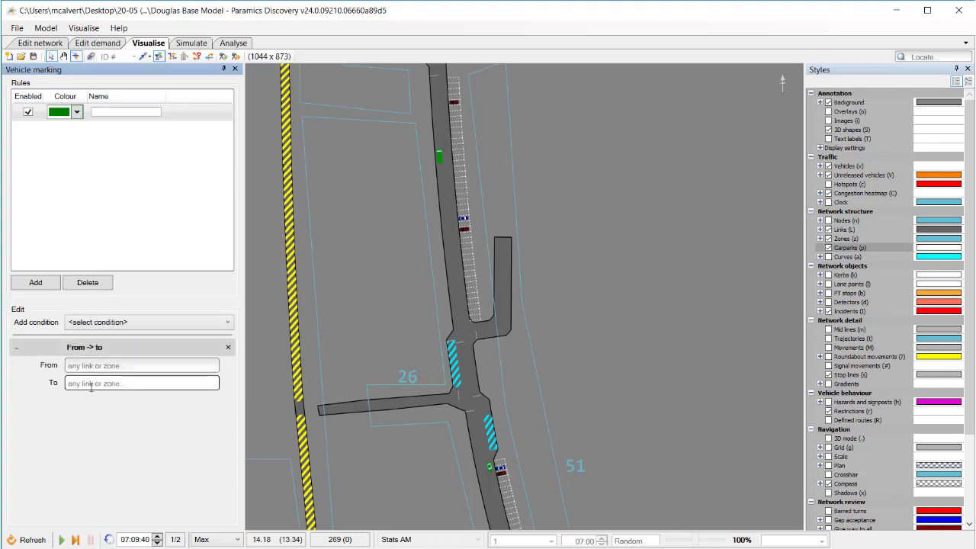
pyautogui.write('51')
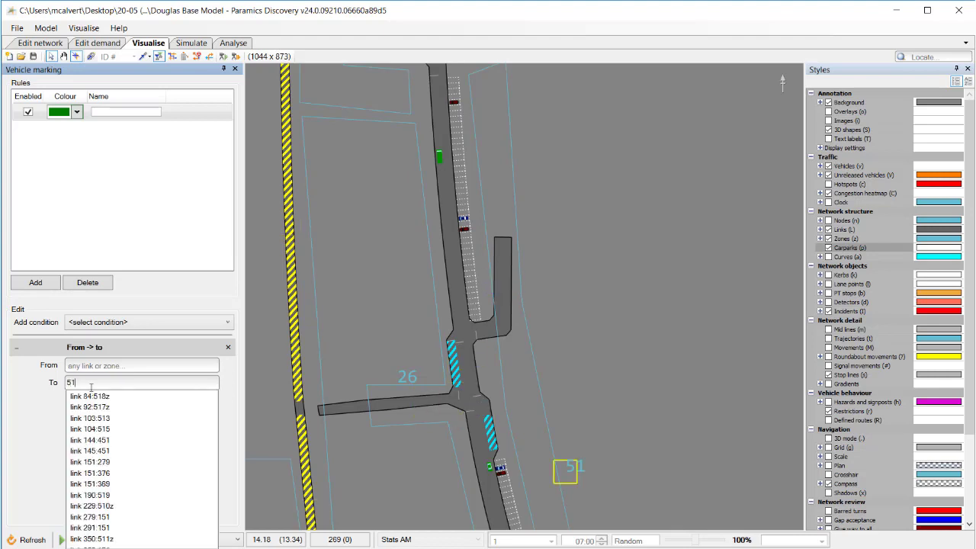
pyautogui.press('BackSpace')
pyautogui.write('zone')
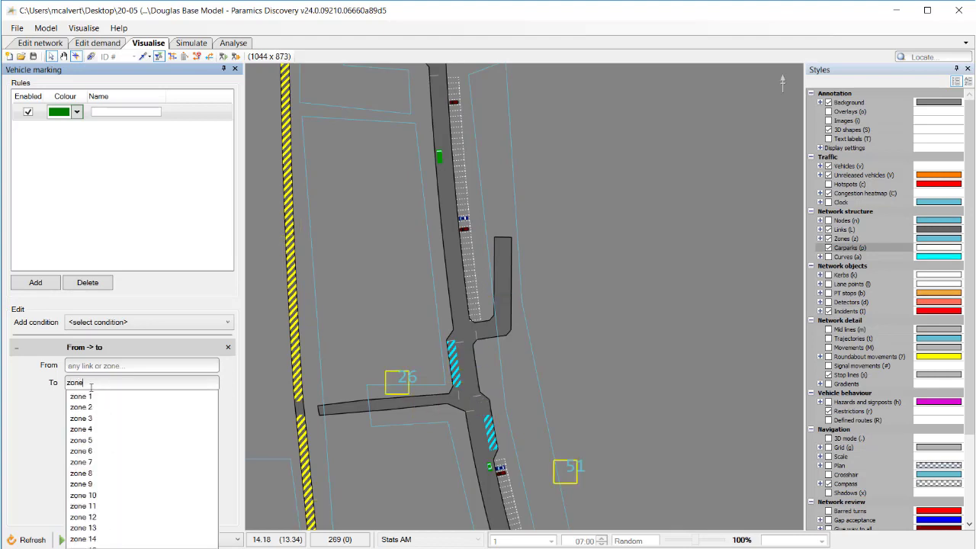
pyautogui.write(' 51')
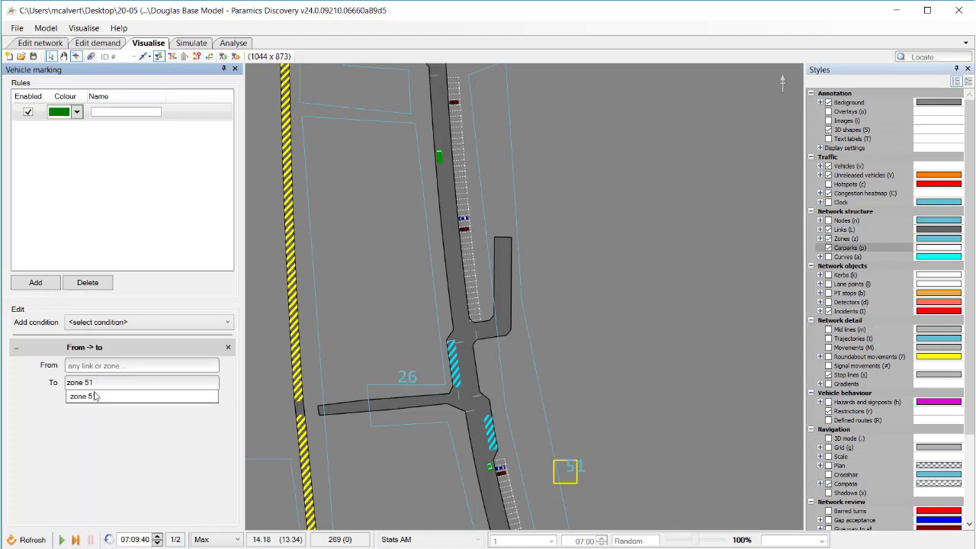
pyautogui.click(98, 401)
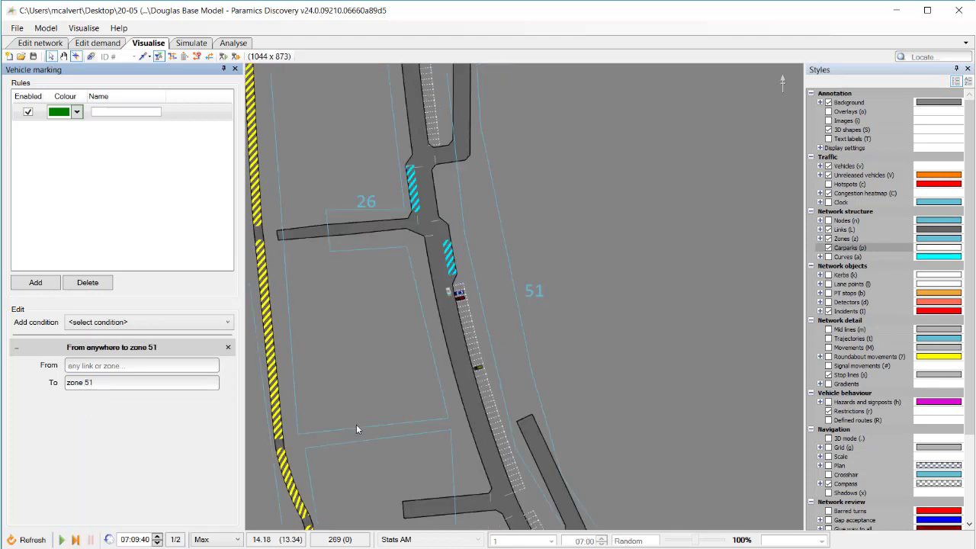
# Run the simulation briefly and pause it at 07:11:24.
pyautogui.moveTo(575, 390); pyautogui.dragTo(578, 362)
pyautogui.press('space')
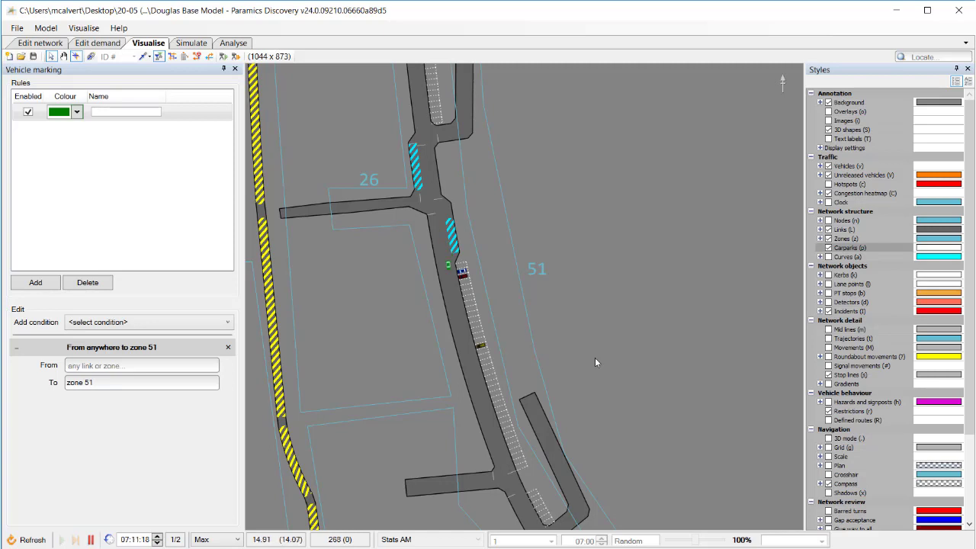
pyautogui.press('space')
# Check a green car's info box for its zone 51 destination, zoom in and resume the simulation.
pyautogui.moveTo(474, 366)
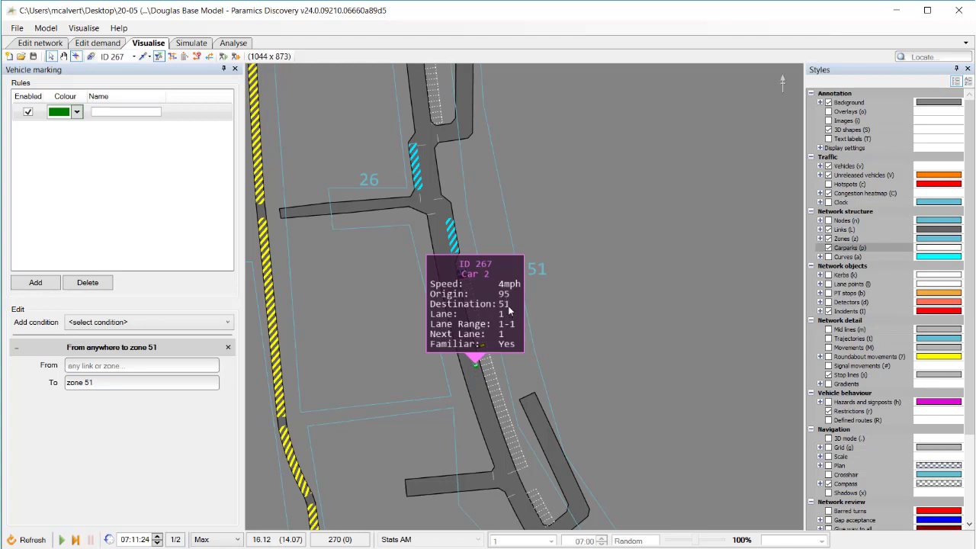
pyautogui.scroll(2, 469, 397)
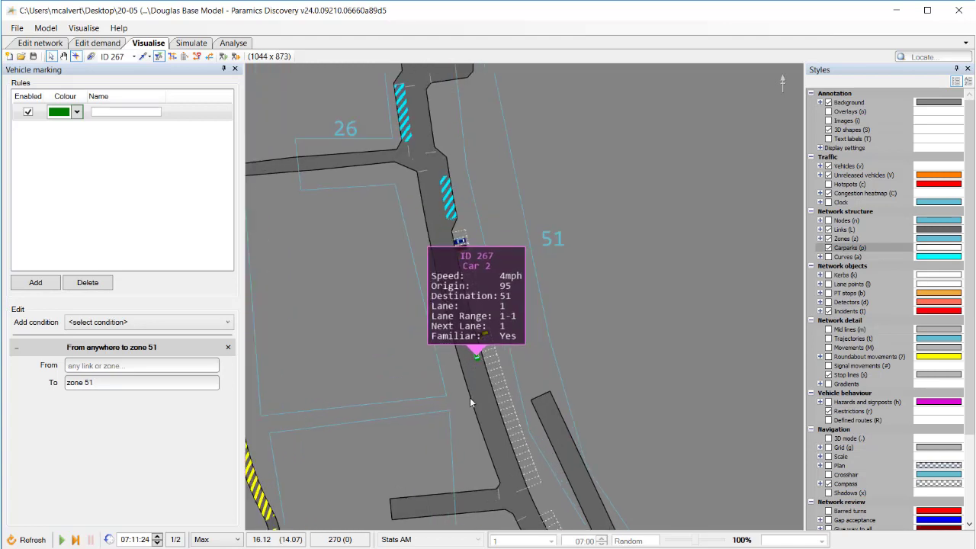
pyautogui.scroll(2, 469, 397)
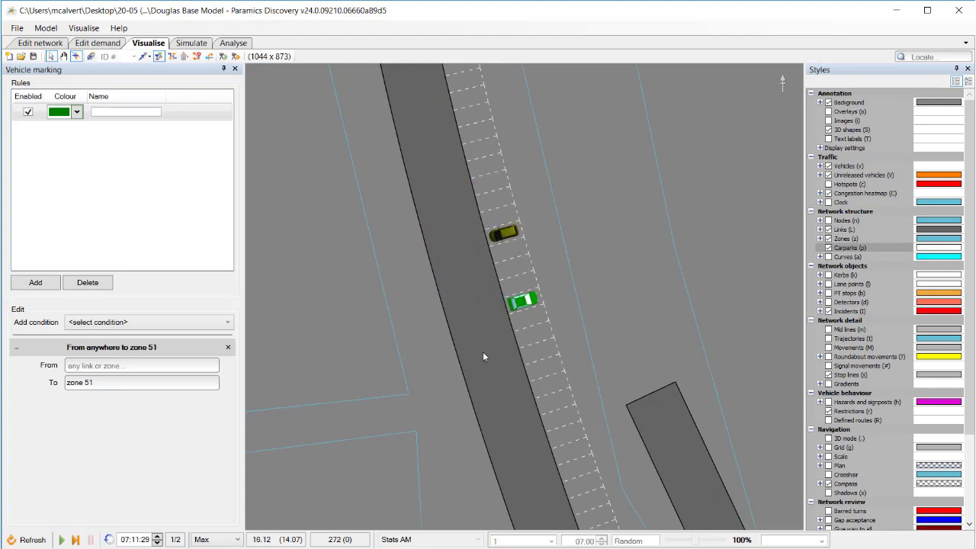
pyautogui.press('space')
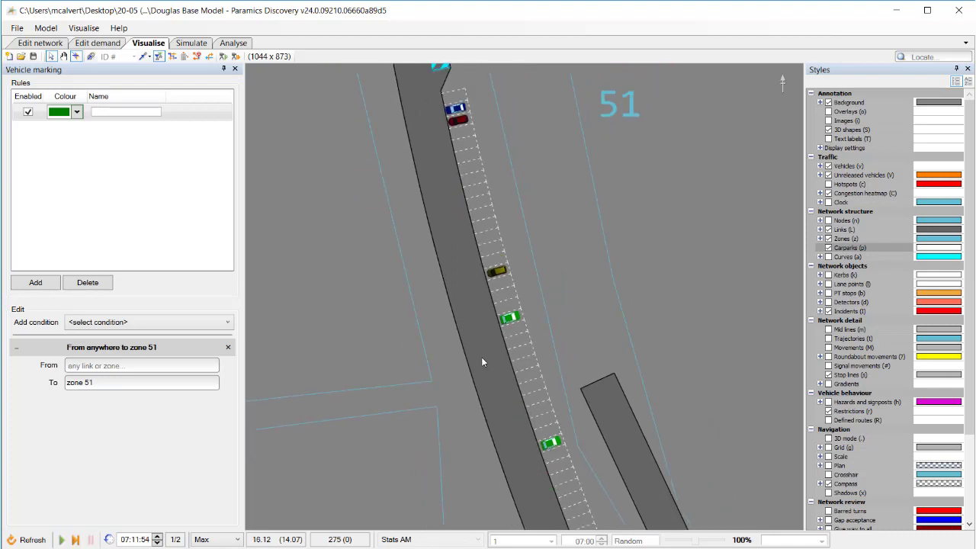
pyautogui.scroll(-3, 481, 356)
pyautogui.moveTo(598, 394); pyautogui.dragTo(537, 365)
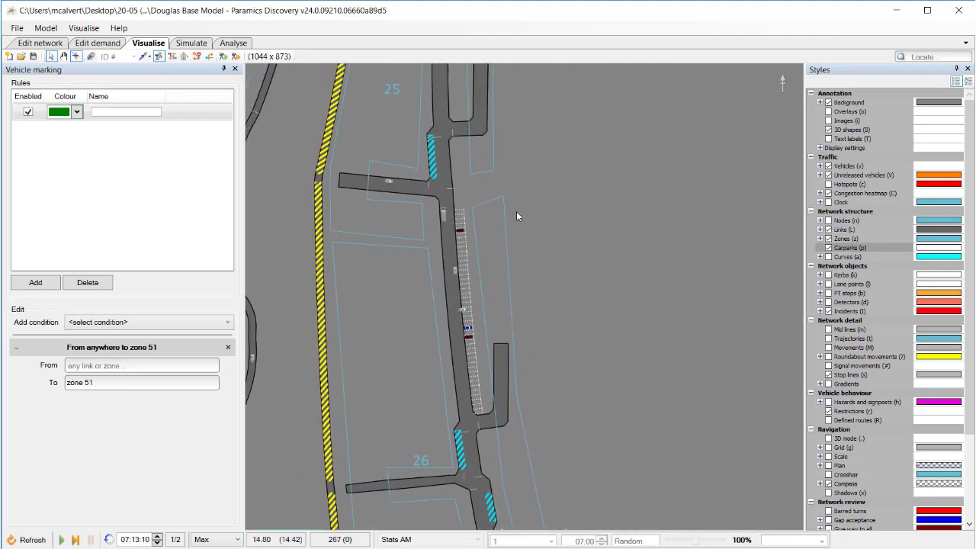
pyautogui.moveTo(516, 211); pyautogui.dragTo(519, 318)
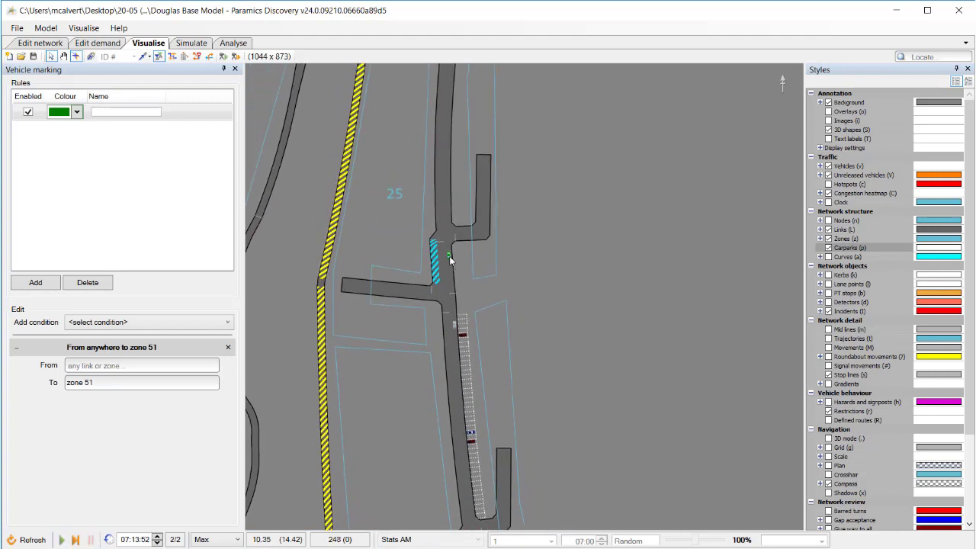
# Follow car 617 along the promenade into the zone 51 parking bays, reaching 07:48:00.
pyautogui.moveTo(450, 259)
pyautogui.scroll(5, 450, 284)
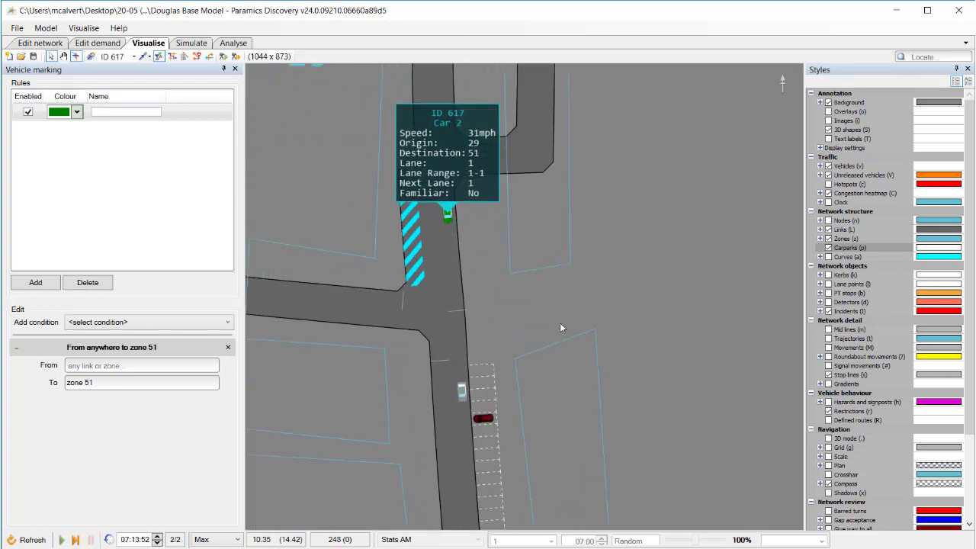
pyautogui.moveTo(641, 461); pyautogui.dragTo(601, 191)
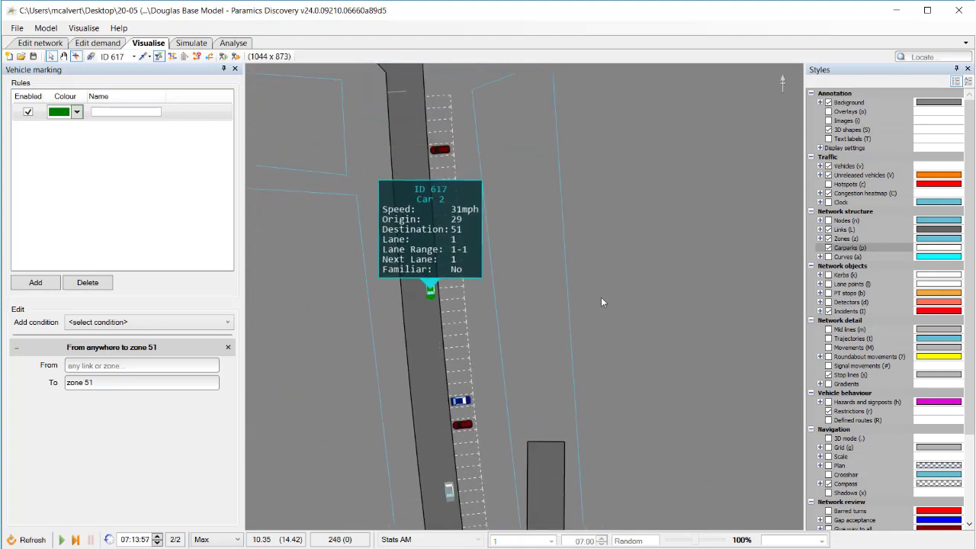
pyautogui.moveTo(600, 418); pyautogui.dragTo(589, 159)
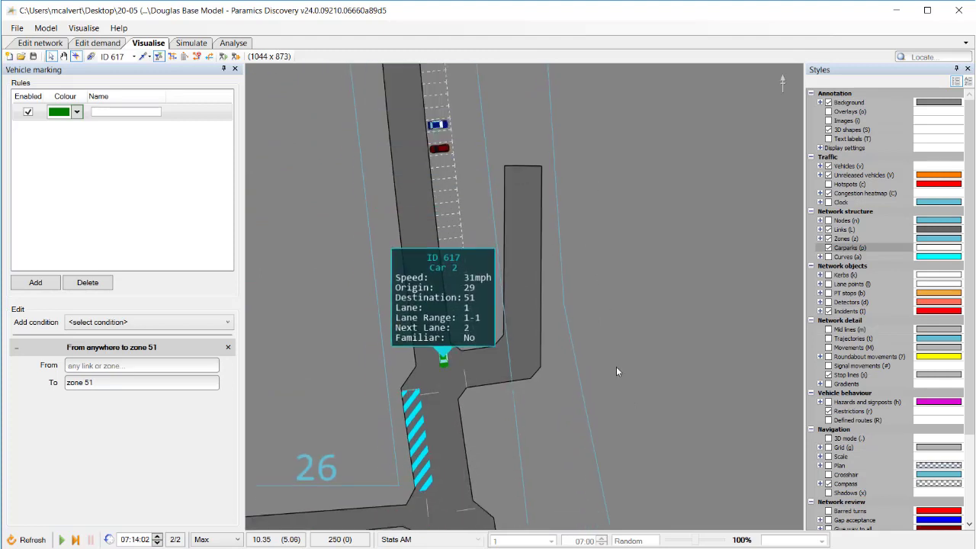
pyautogui.moveTo(626, 392); pyautogui.dragTo(583, 133)
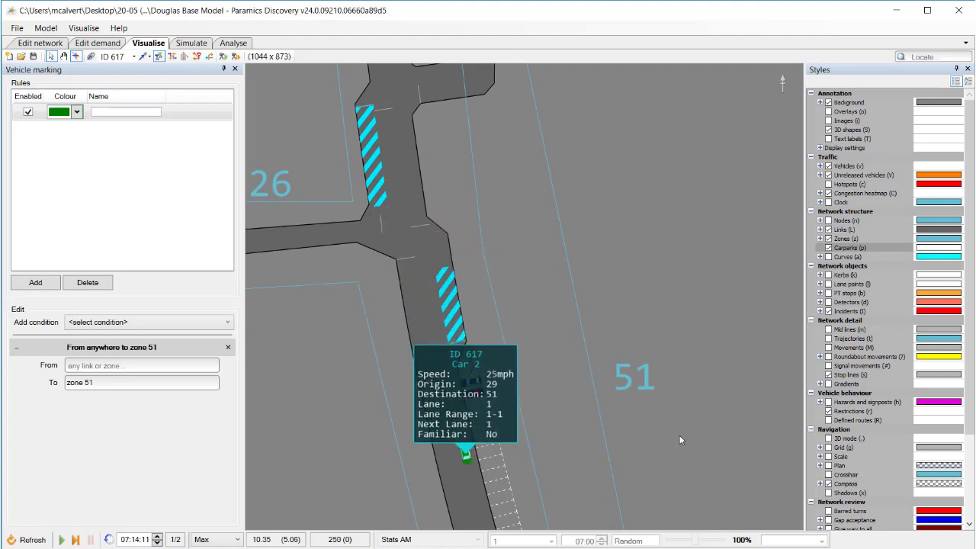
pyautogui.moveTo(679, 433); pyautogui.dragTo(610, 122)
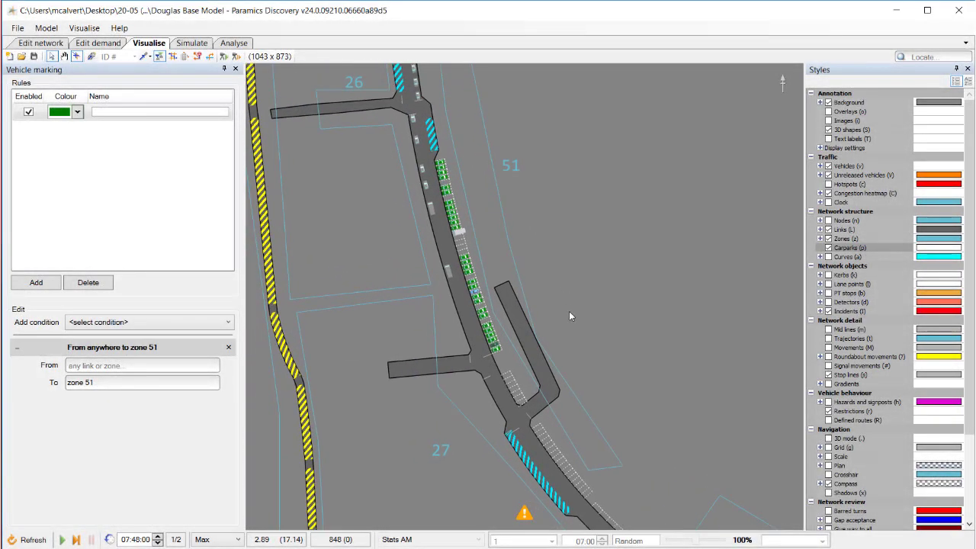
# Pan from the empty bays near zone 27 back to zone 51's parked vehicles.
pyautogui.scroll(3, 470, 207)
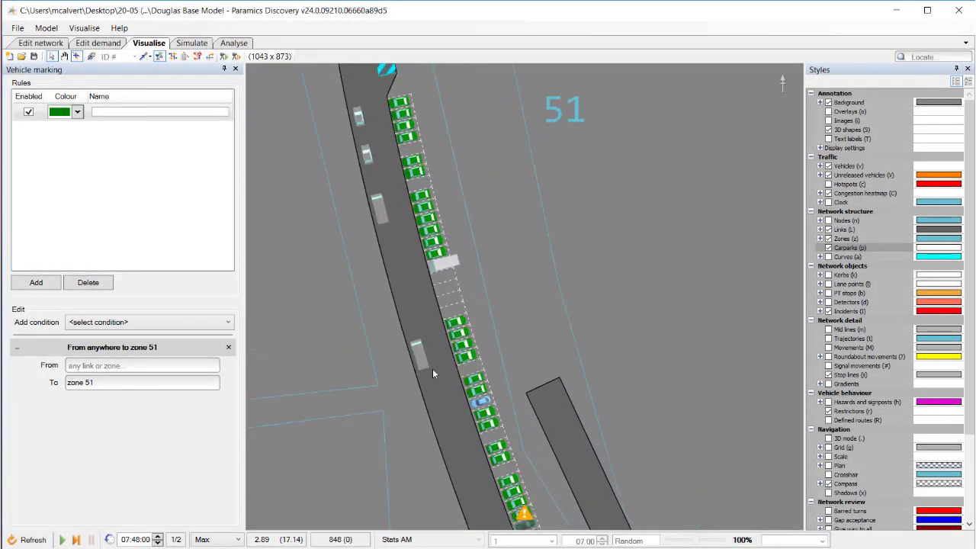
pyautogui.moveTo(604, 308); pyautogui.dragTo(577, 176)
pyautogui.moveTo(641, 346); pyautogui.dragTo(564, 200)
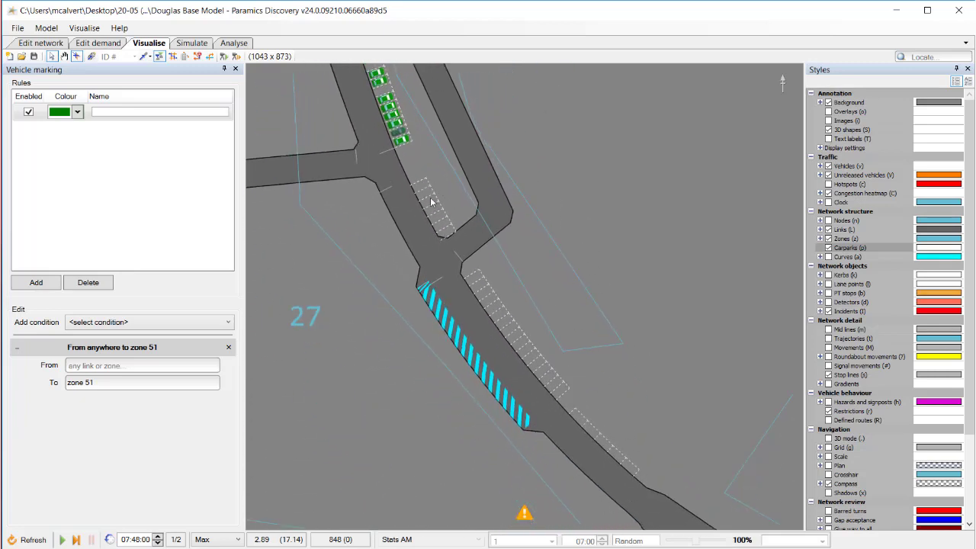
pyautogui.moveTo(567, 155); pyautogui.dragTo(680, 230)
pyautogui.moveTo(654, 200); pyautogui.dragTo(638, 263)
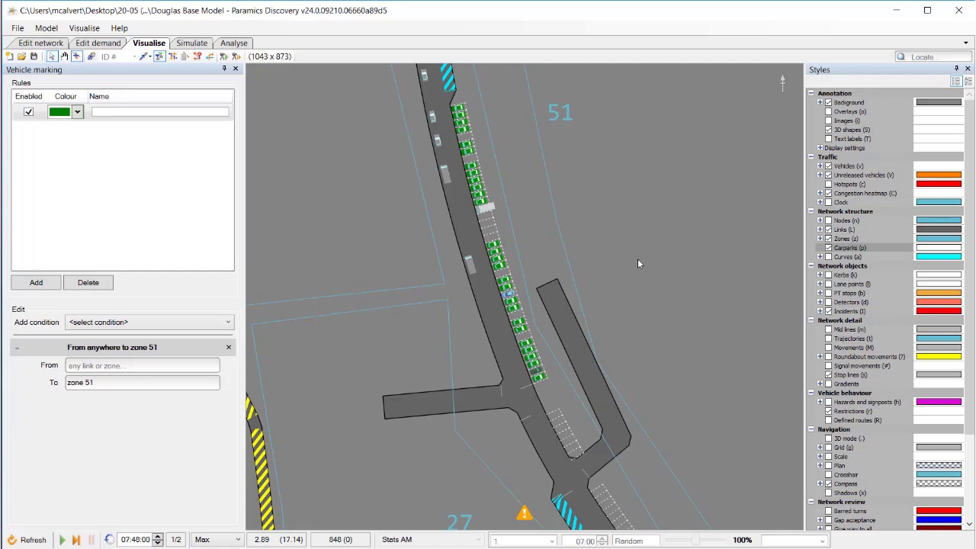
# In Edit network, trim zone 51's Portal 1 to the northern bays by removing three southern links.
pyautogui.click(38, 44)
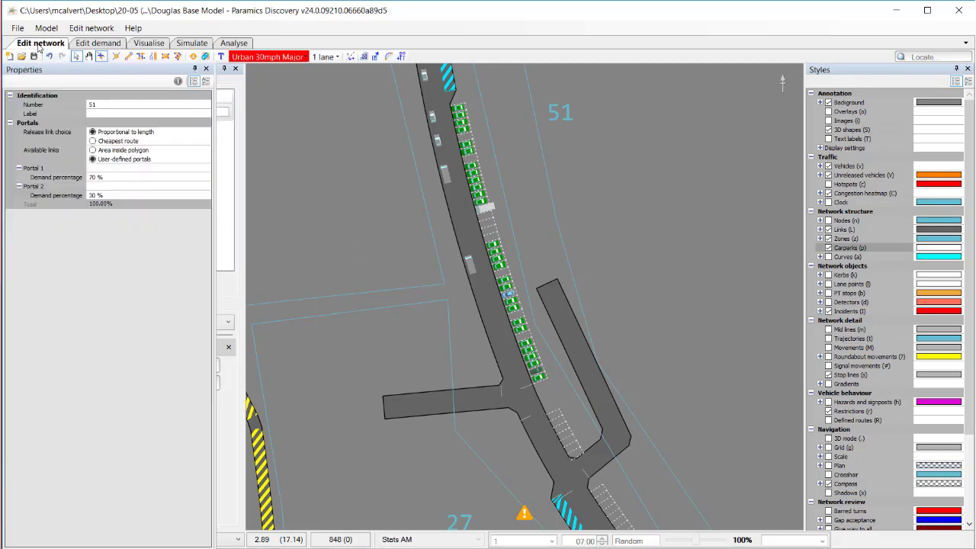
pyautogui.scroll(-5, 664, 257)
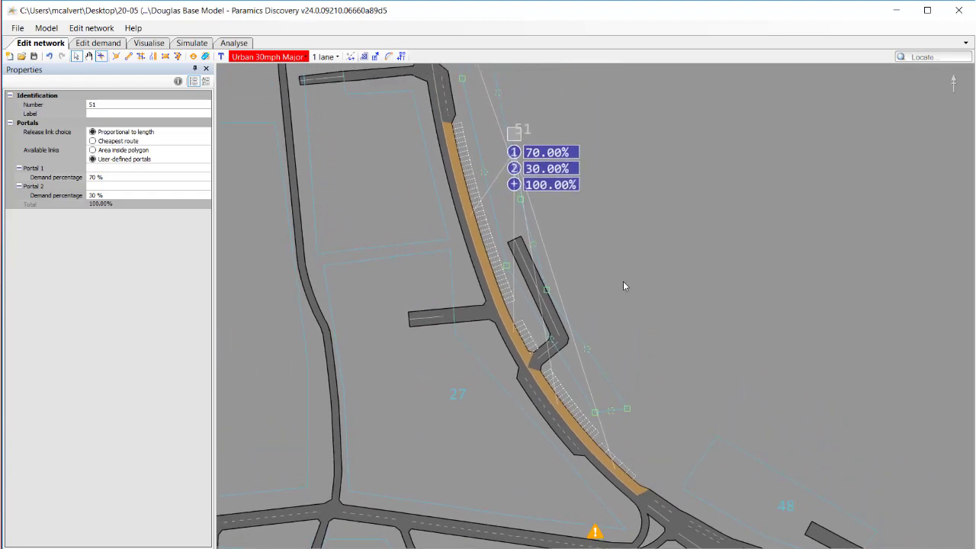
pyautogui.click(520, 157)
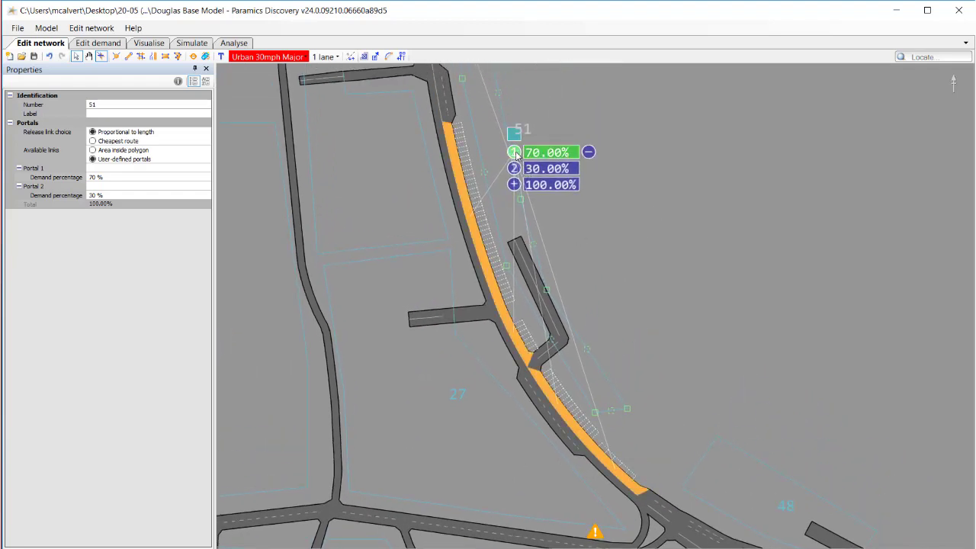
pyautogui.click(608, 466)
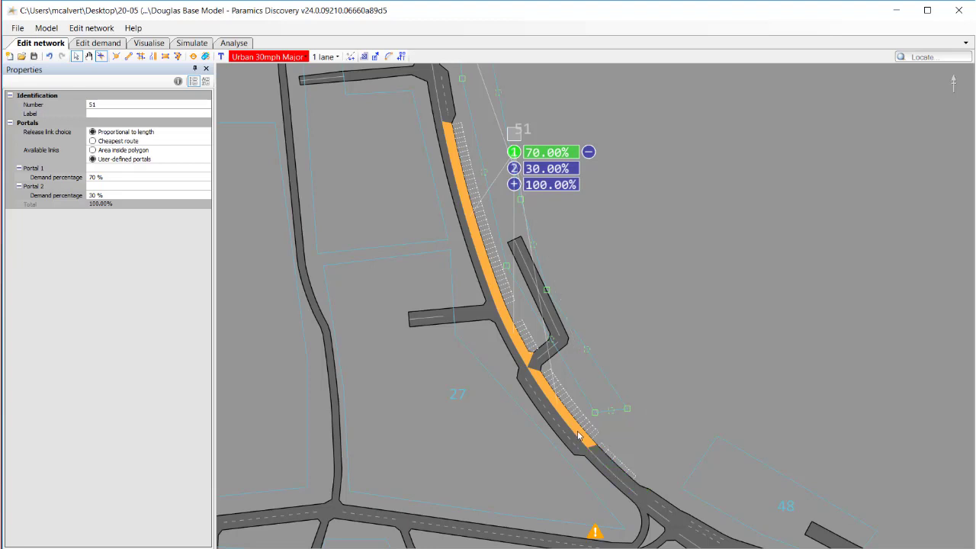
pyautogui.click(528, 360)
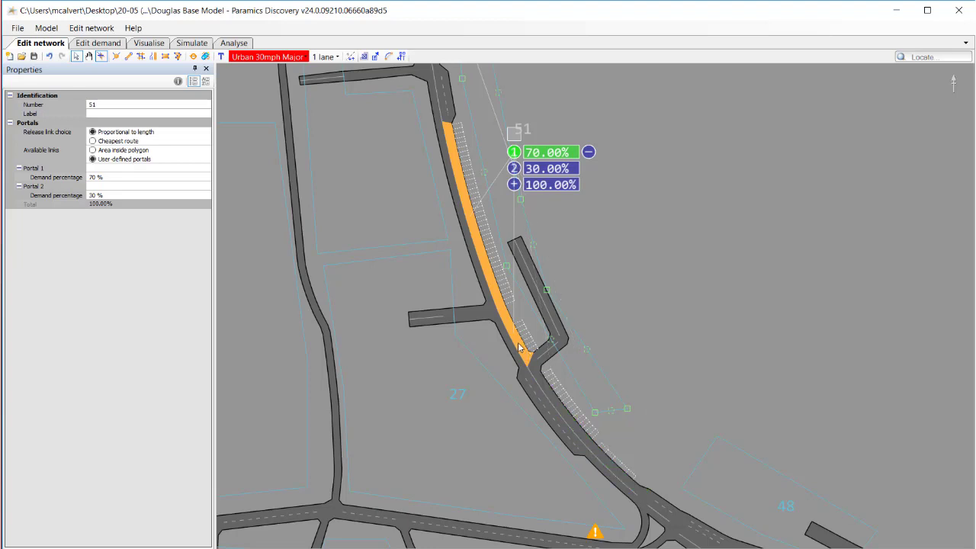
pyautogui.click(516, 335)
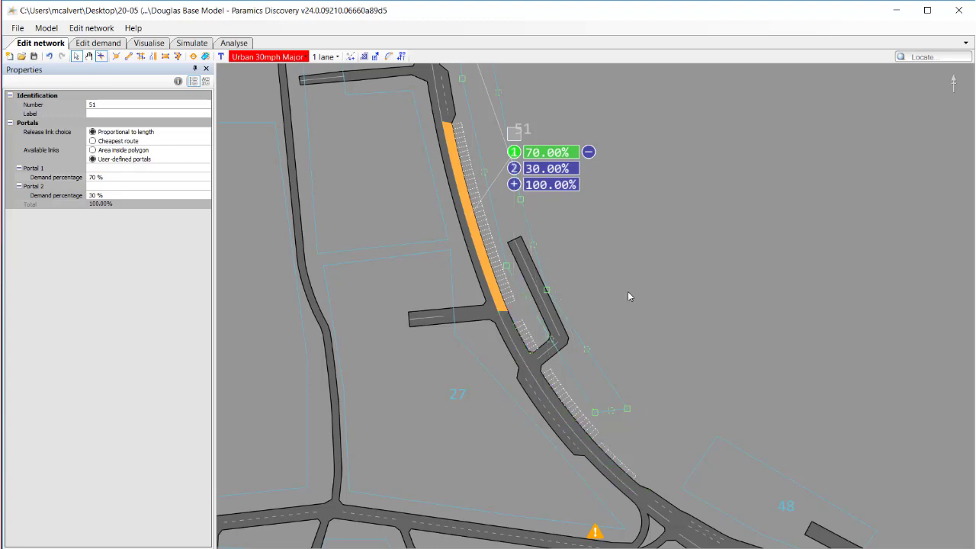
# Add Portals 3, 4 and 5, assigning each a successive southern promenade road stretch.
pyautogui.click(515, 185)
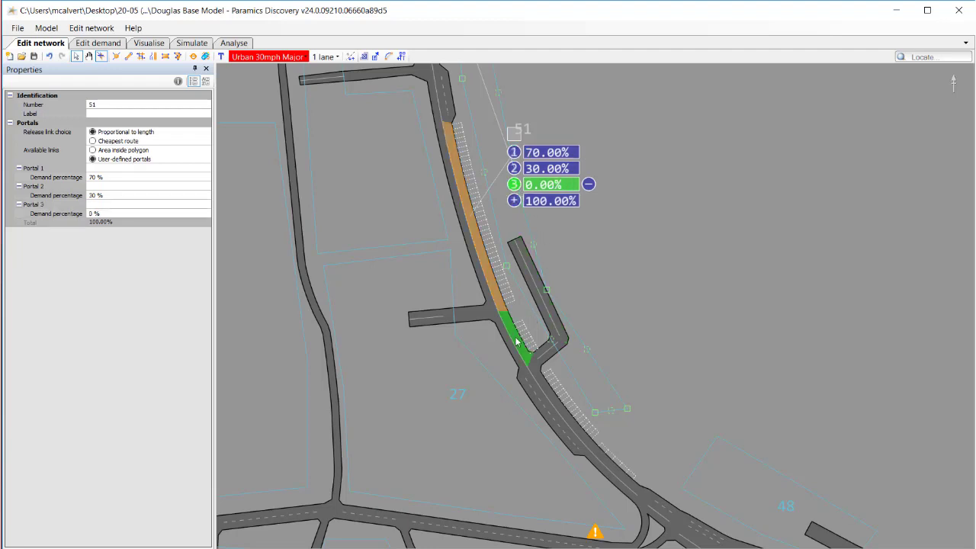
pyautogui.click(516, 343)
pyautogui.click(514, 201)
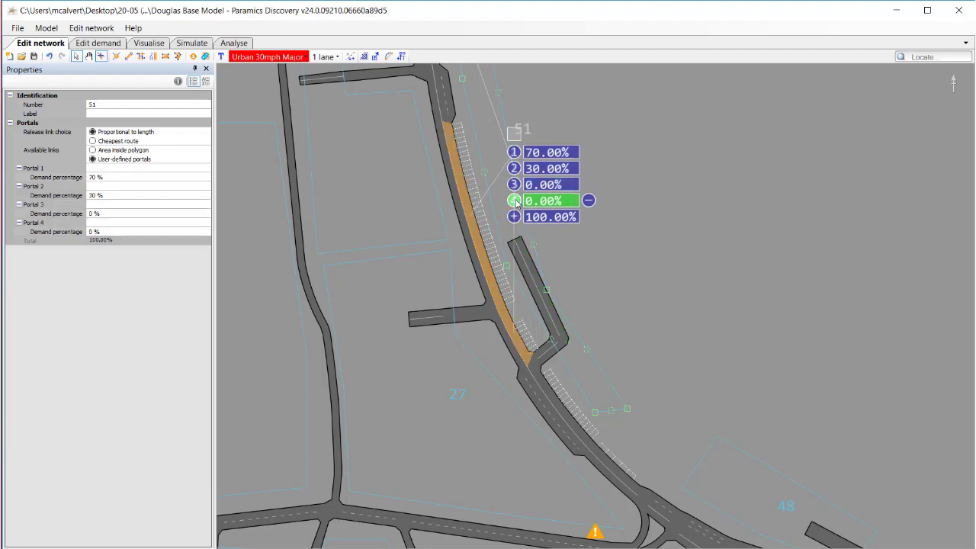
pyautogui.click(545, 379)
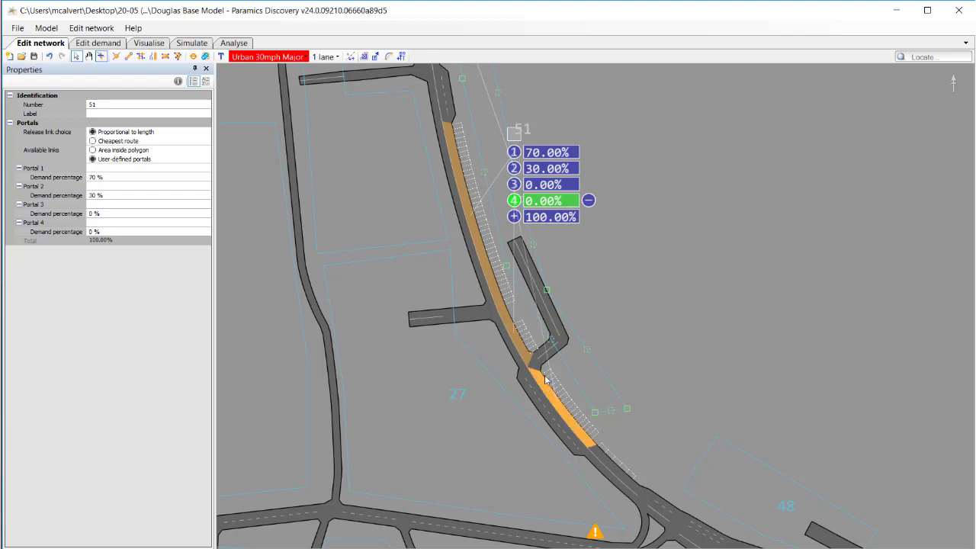
pyautogui.click(513, 221)
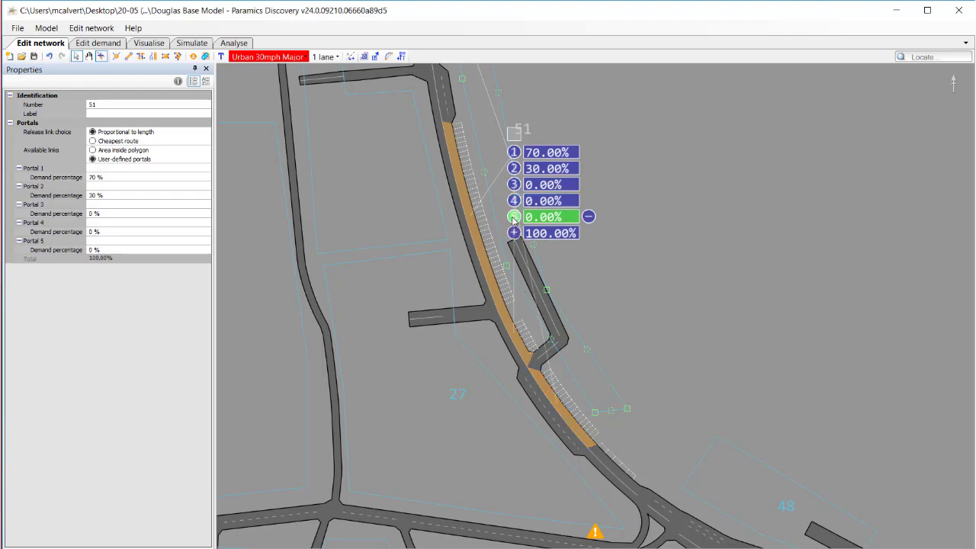
pyautogui.click(608, 466)
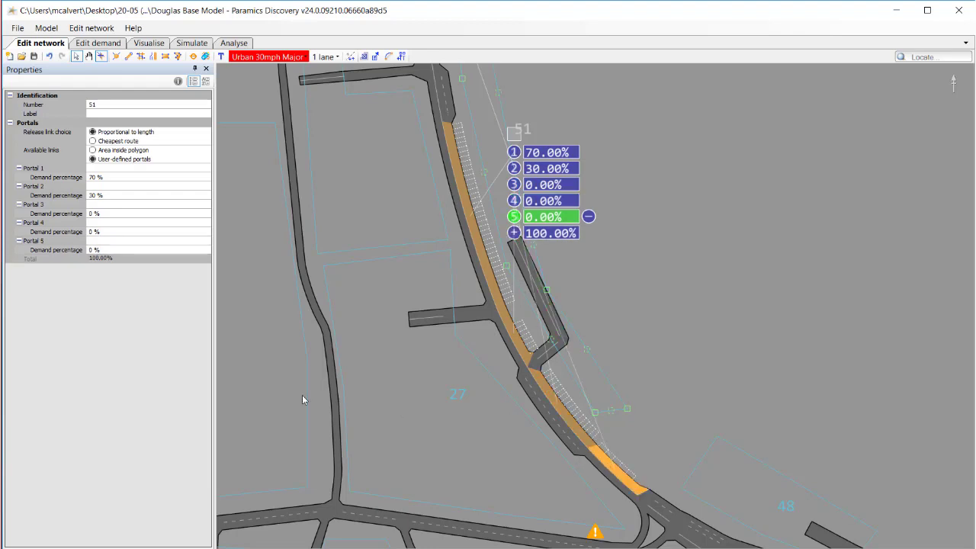
# Set Portals 1–5 demand percentages to 50, 30, 5, 10 and 5.
pyautogui.click(96, 242)
pyautogui.click(89, 250)
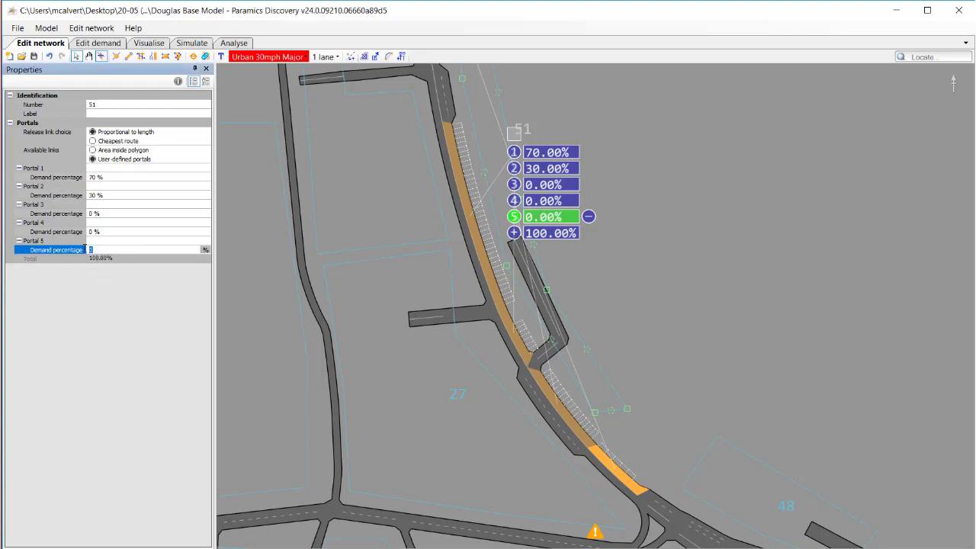
pyautogui.write('5')
pyautogui.click(91, 231)
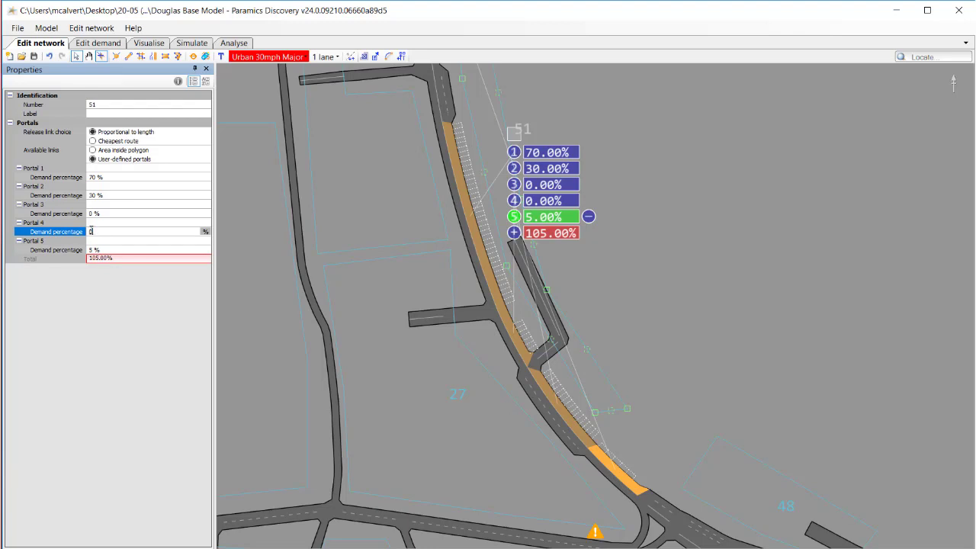
pyautogui.click(111, 215)
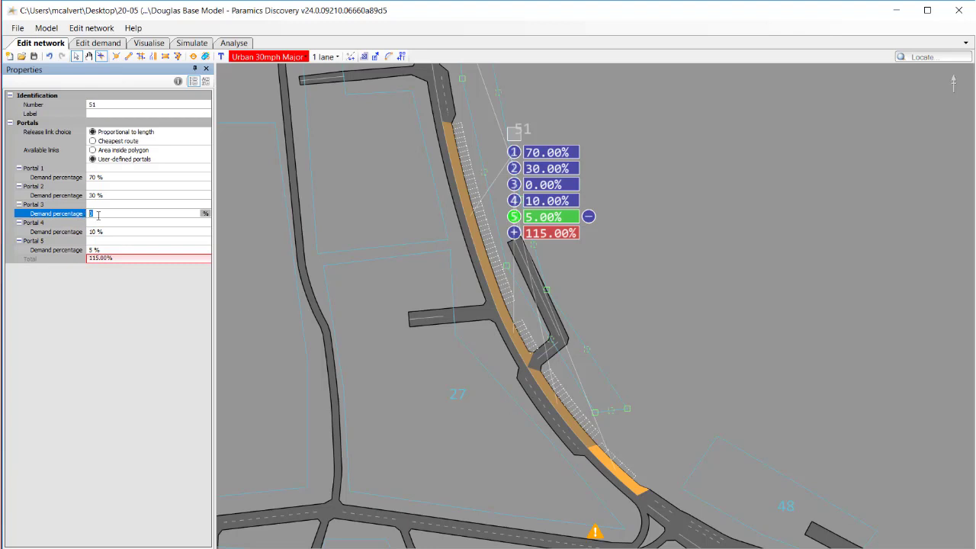
pyautogui.click(103, 178)
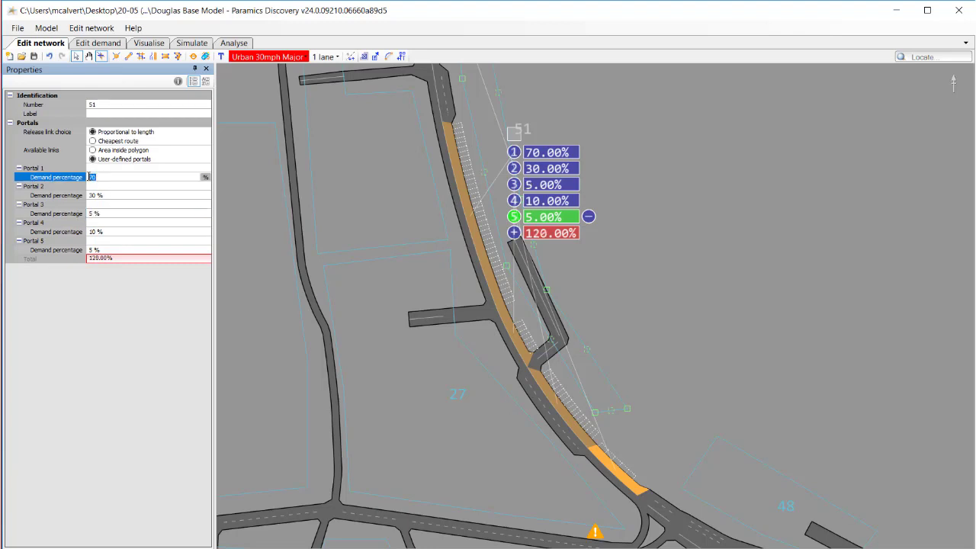
pyautogui.click(108, 196)
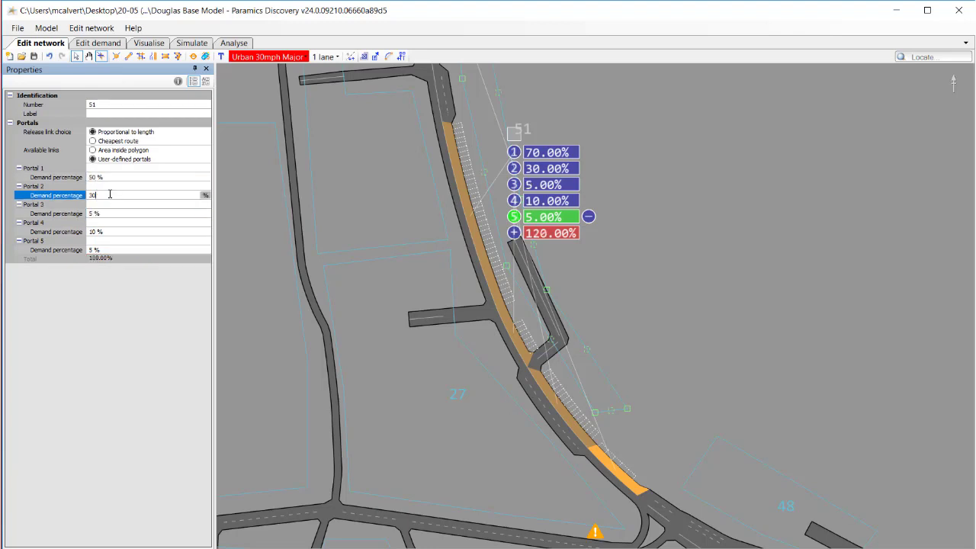
pyautogui.press('Return')
pyautogui.moveTo(643, 255); pyautogui.dragTo(648, 249)
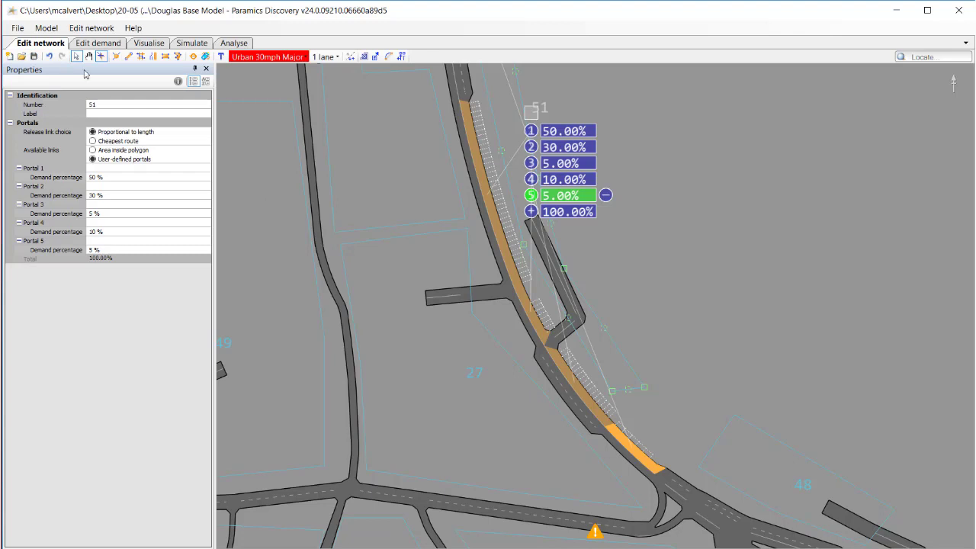
# Reset the simulation to 07:00, hide the vehicle marking panel, and start it running.
pyautogui.click(150, 44)
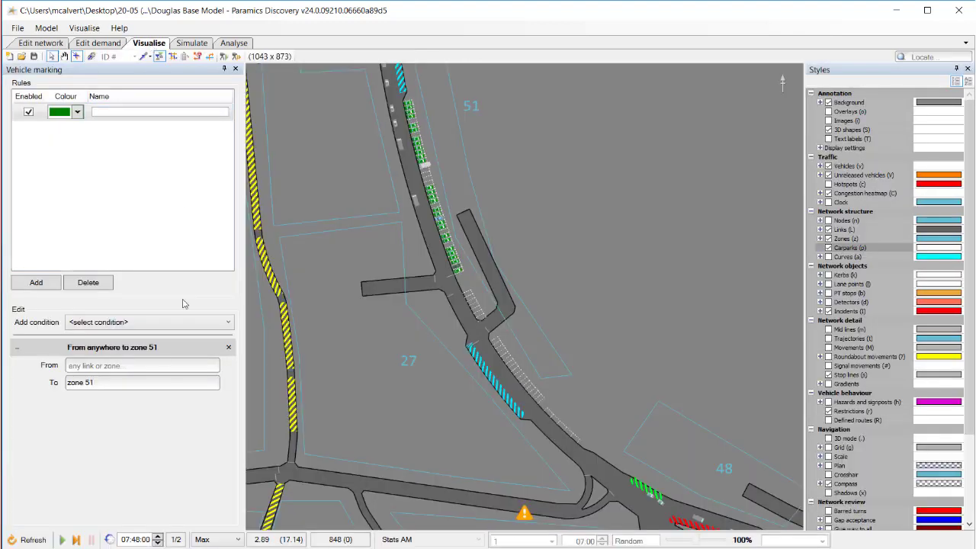
pyautogui.click(26, 540)
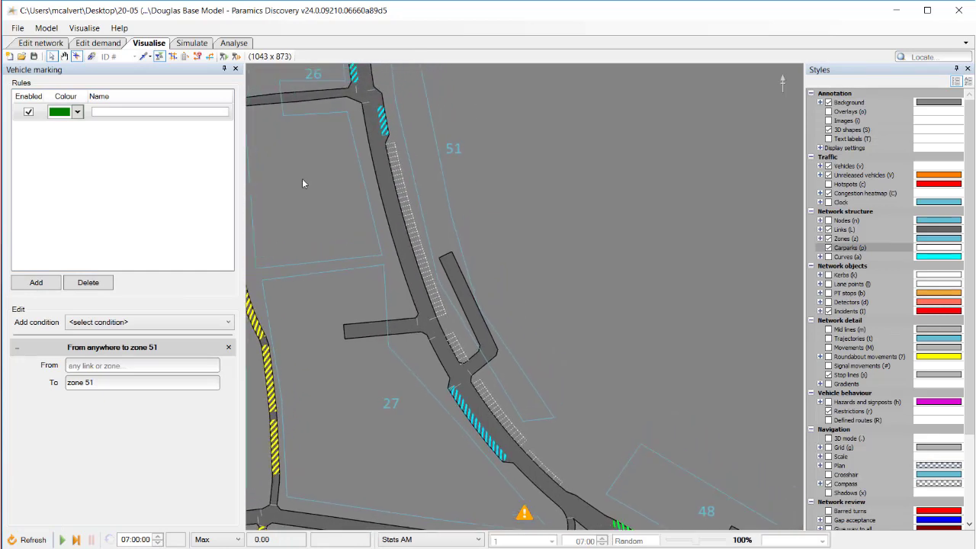
pyautogui.click(236, 69)
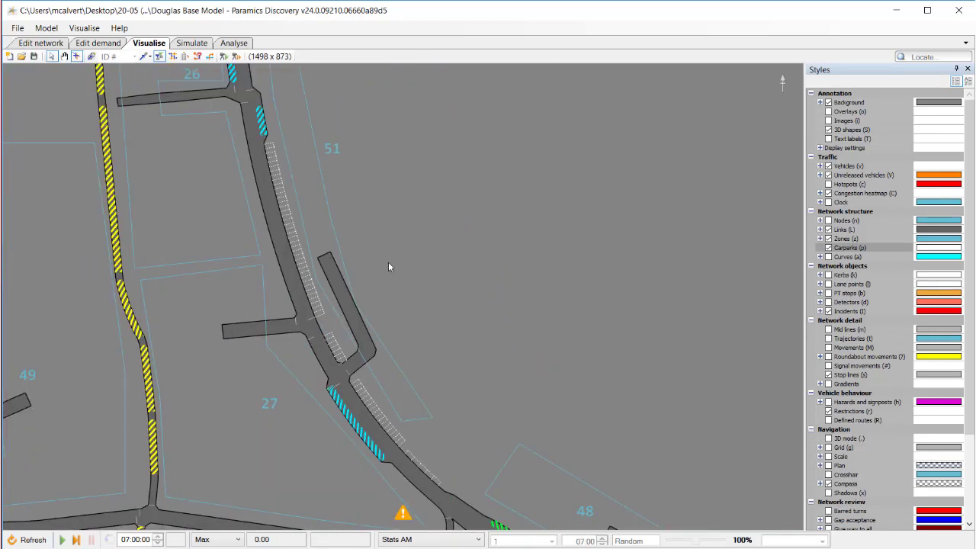
pyautogui.moveTo(389, 263); pyautogui.dragTo(476, 276)
pyautogui.press('space')
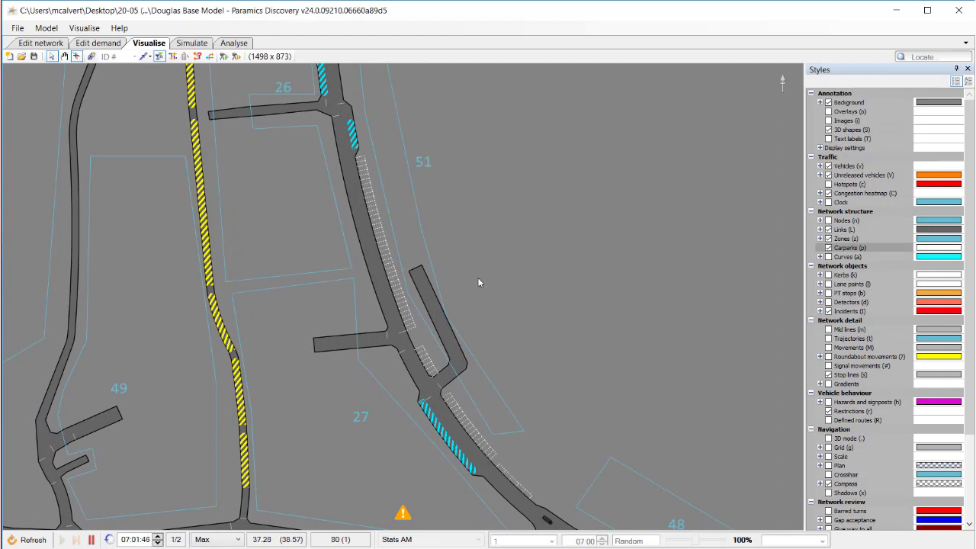
pyautogui.moveTo(497, 330); pyautogui.dragTo(494, 317)
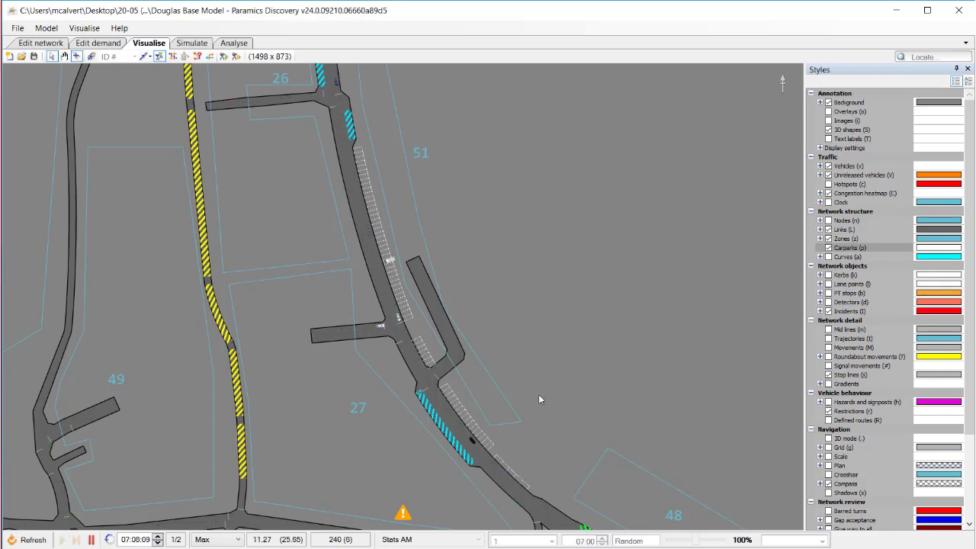
# Zoom in on the southern promenade bays near zone 27 as traffic arrives.
pyautogui.scroll(5, 533, 381)
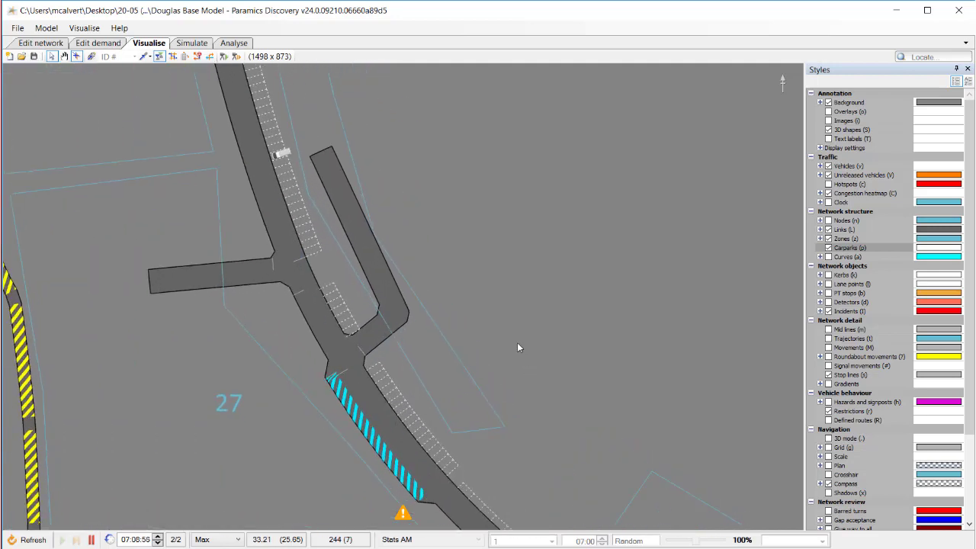
pyautogui.moveTo(517, 344); pyautogui.dragTo(502, 304)
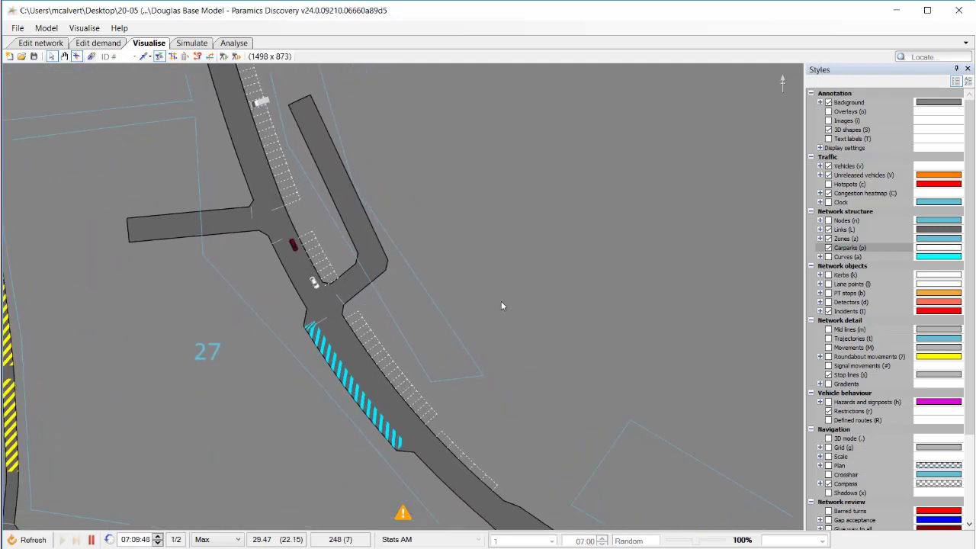